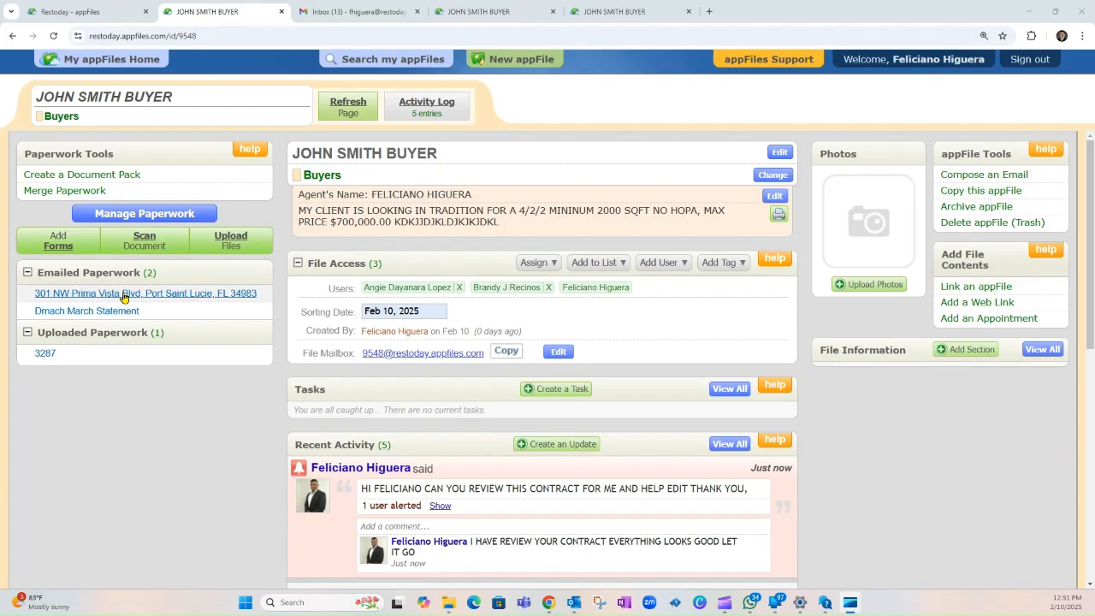
# Step: Preview the AS IS contract, jumping to its last pages 11 to 13
pyautogui.click(137, 295)
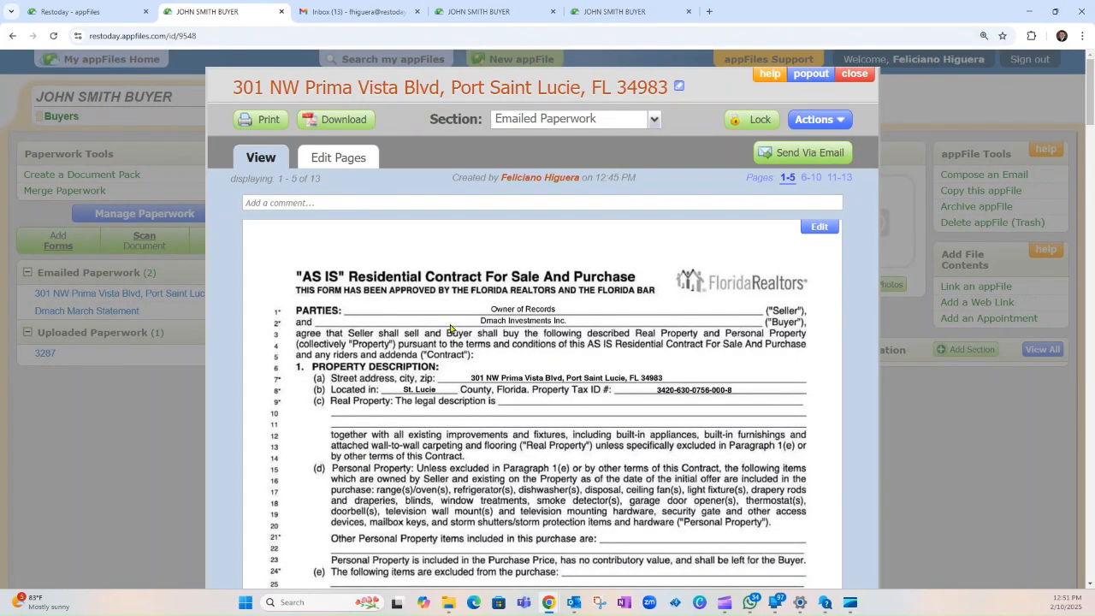
pyautogui.scroll(-20, 810, 314)
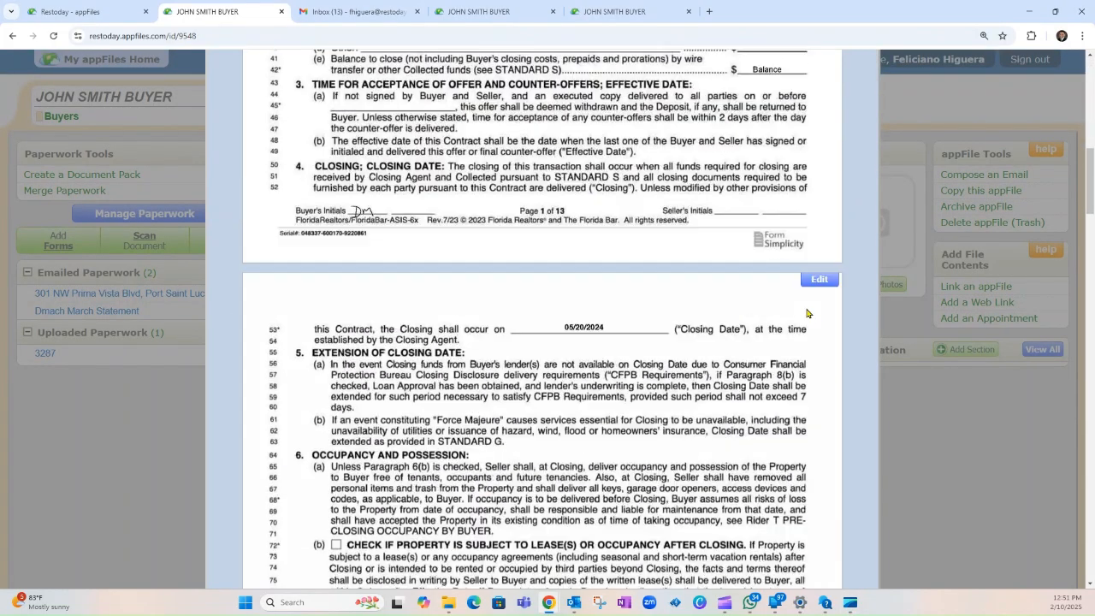
pyautogui.scroll(-15, 800, 353)
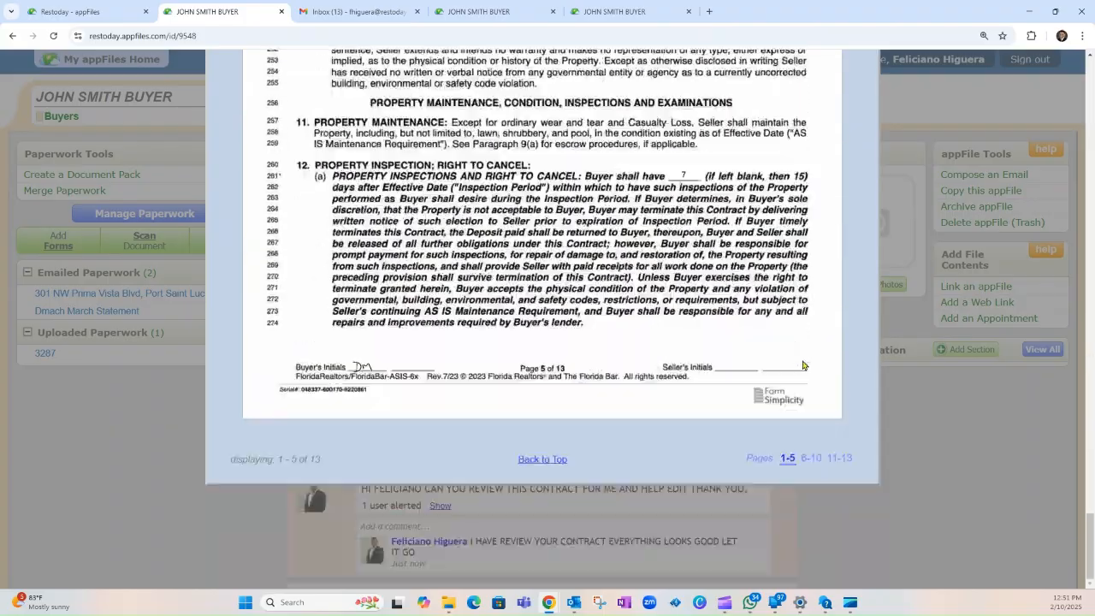
pyautogui.click(840, 459)
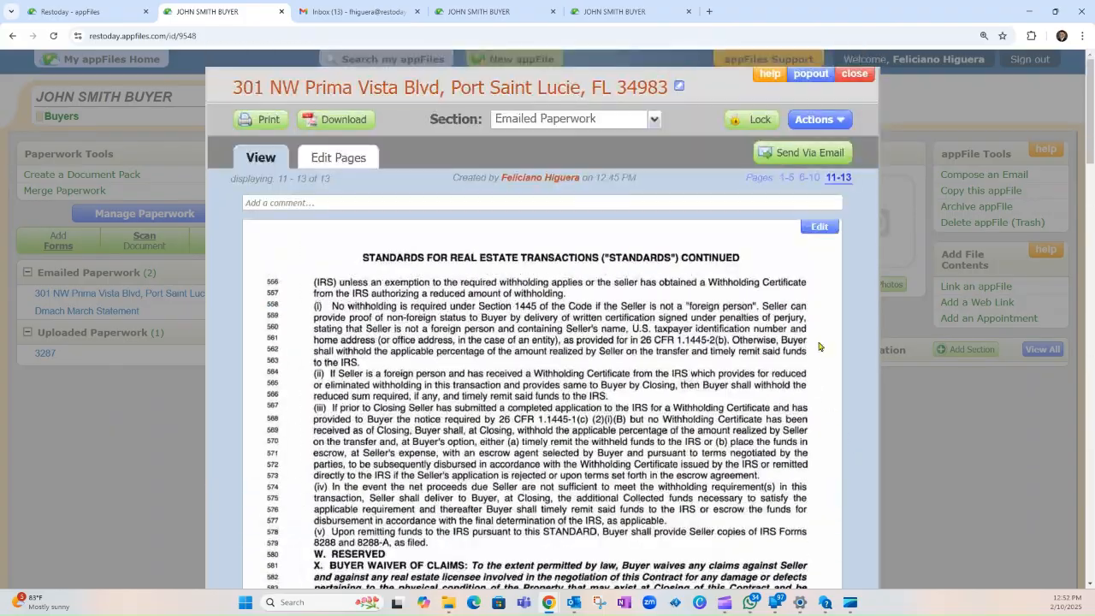
pyautogui.click(854, 74)
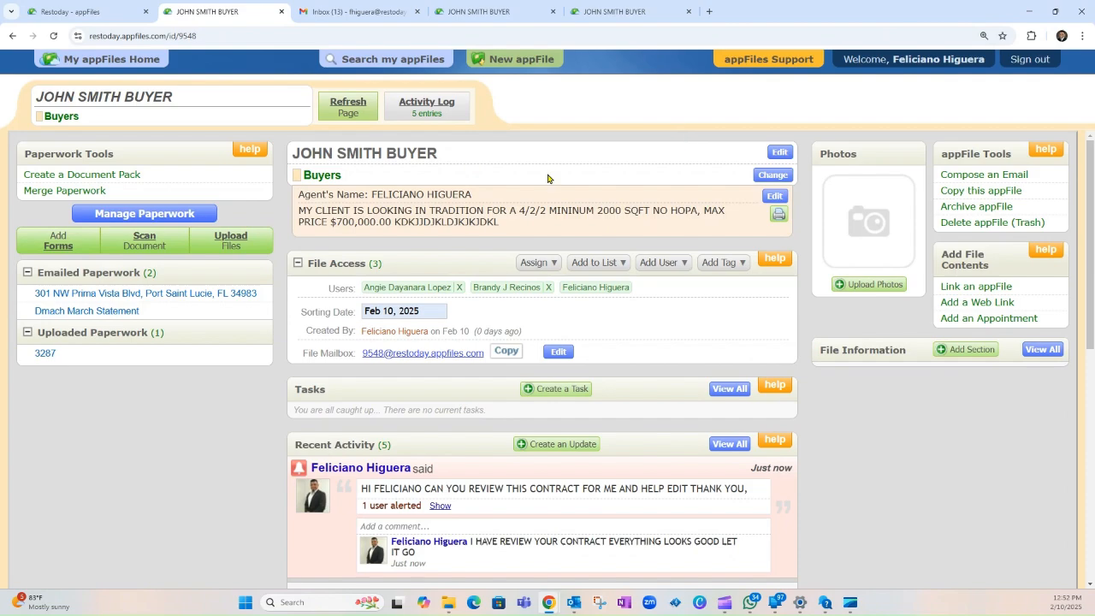
# Step: Look through the Dmach March Statement, then close it
pyautogui.click(86, 310)
pyautogui.scroll(-6, 757, 279)
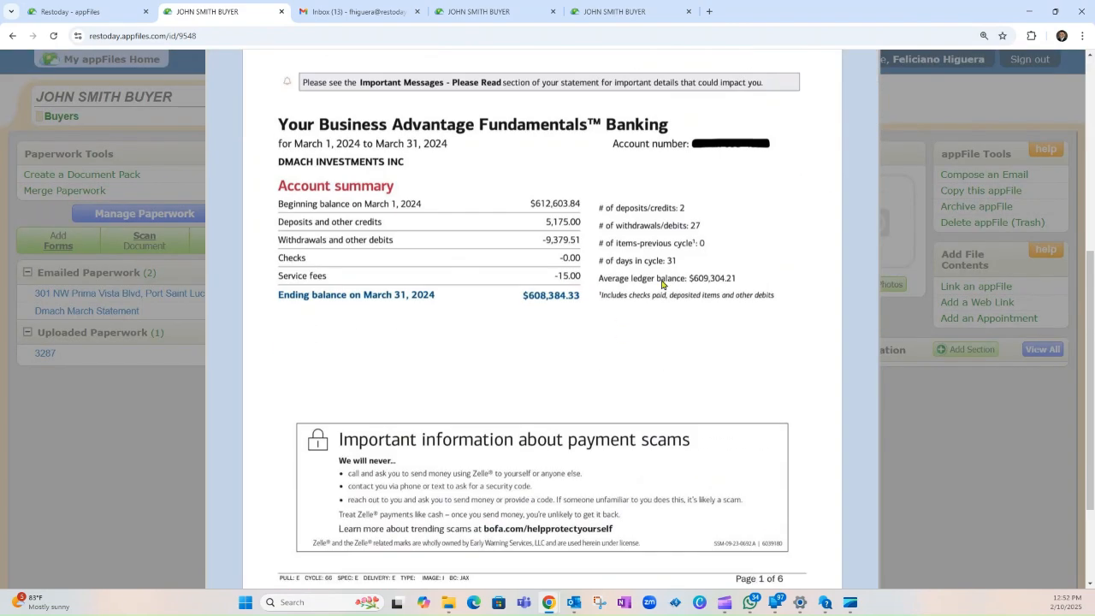
pyautogui.scroll(5, 757, 279)
pyautogui.scroll(2, 758, 279)
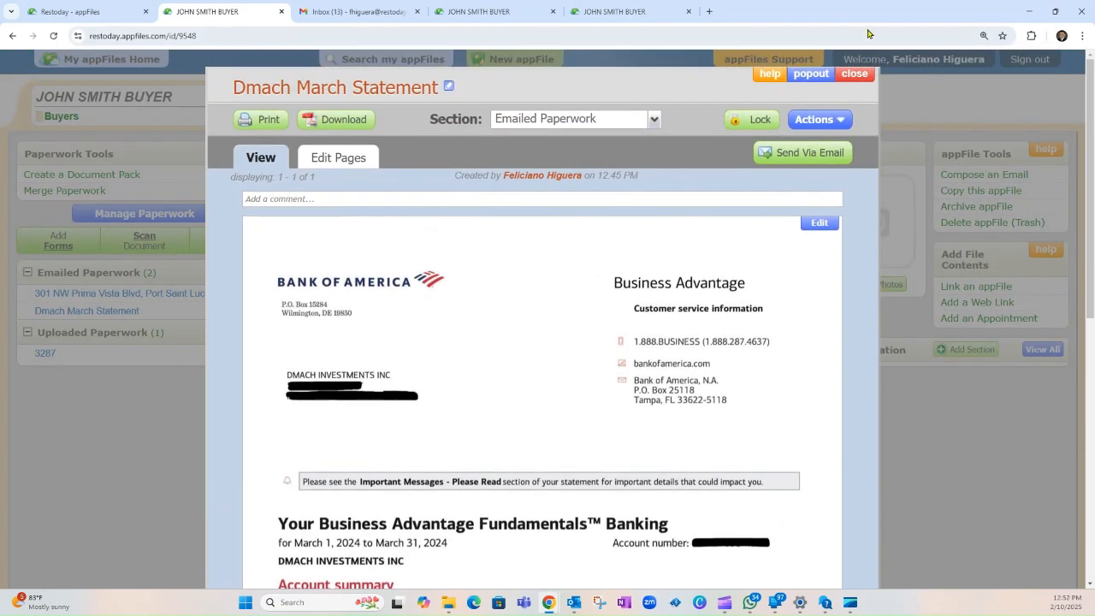
pyautogui.click(855, 74)
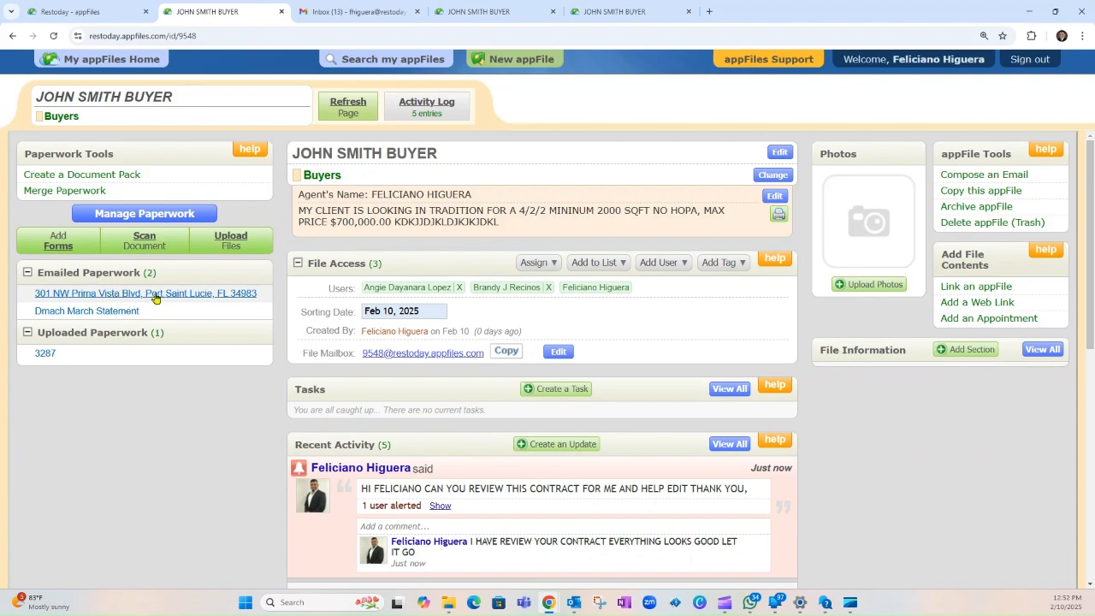
pyautogui.click(230, 293)
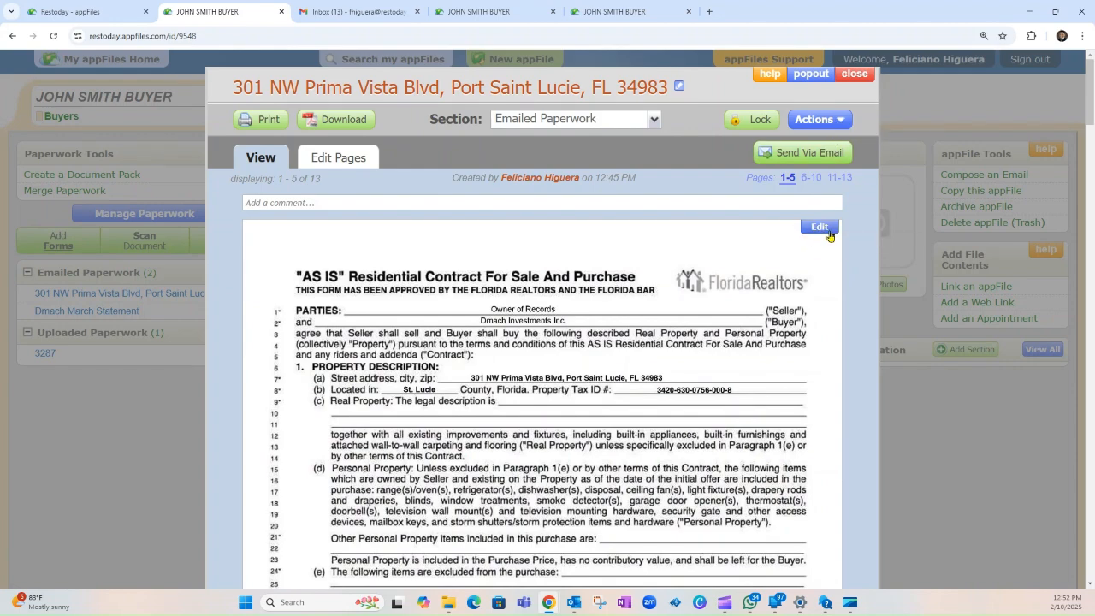
pyautogui.scroll(-8, 788, 394)
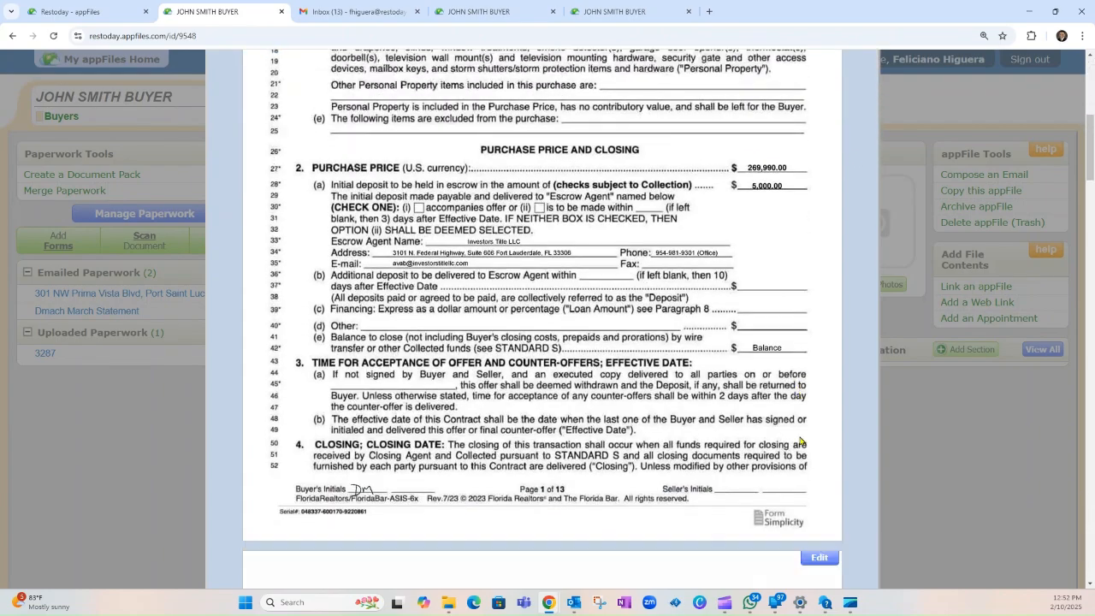
pyautogui.scroll(10, 772, 342)
pyautogui.click(824, 228)
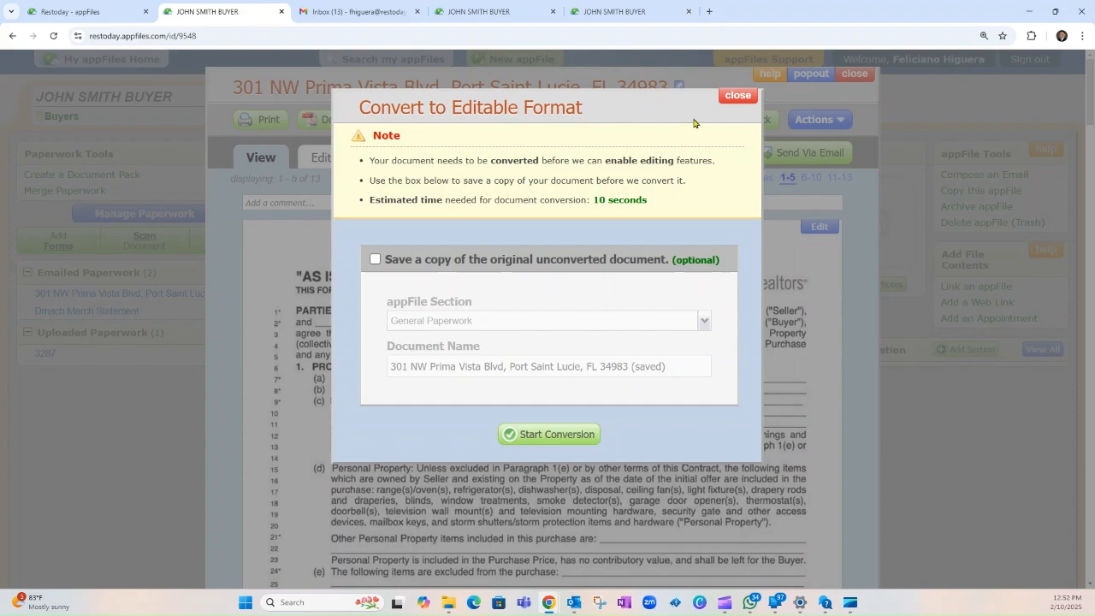
pyautogui.click(738, 96)
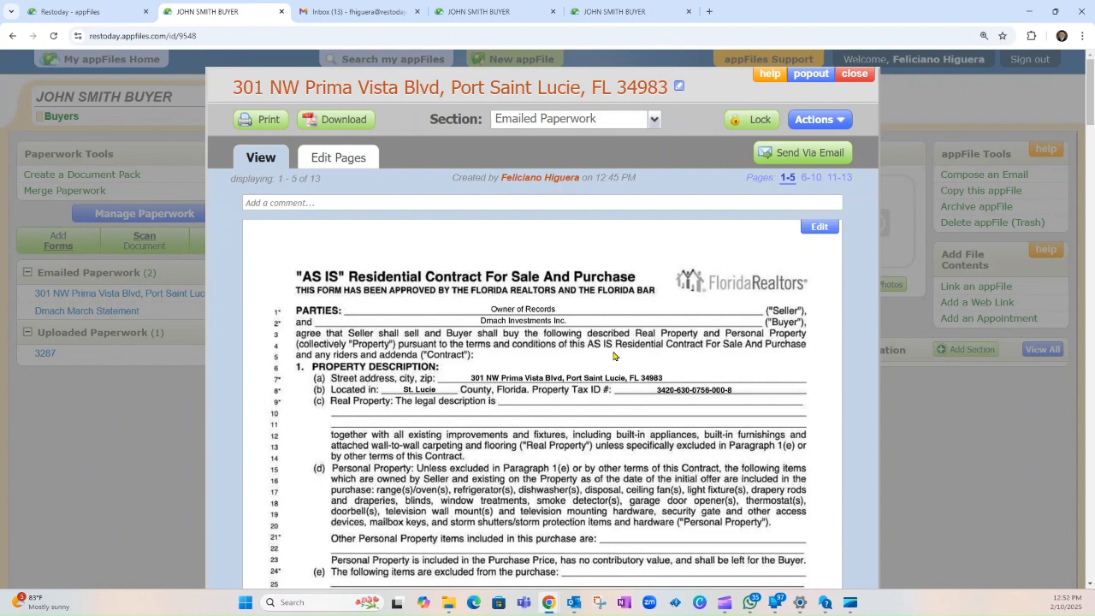
pyautogui.click(819, 227)
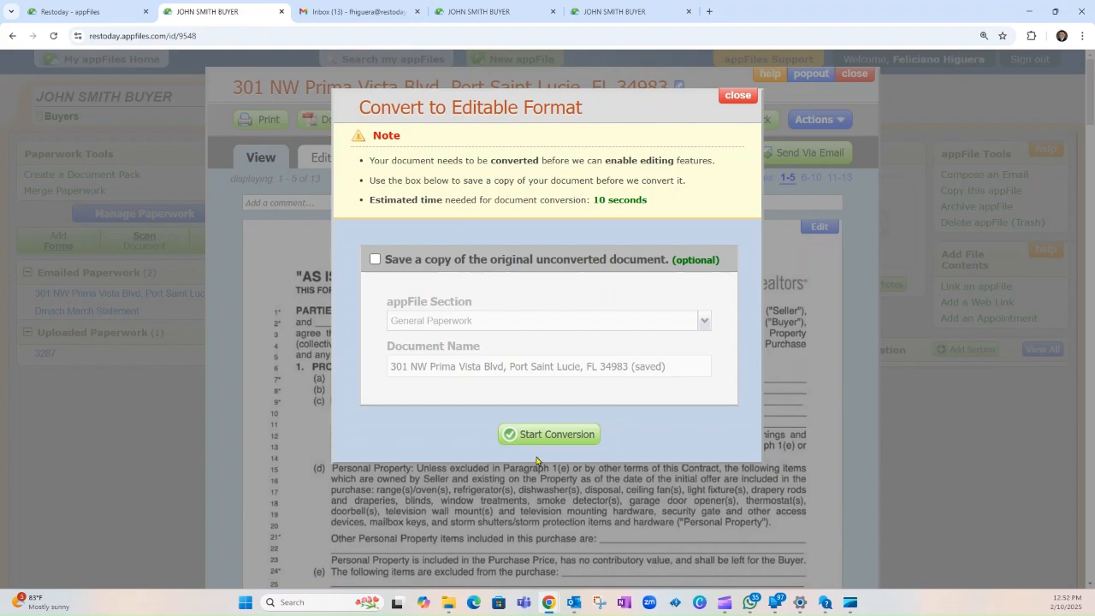
pyautogui.click(570, 441)
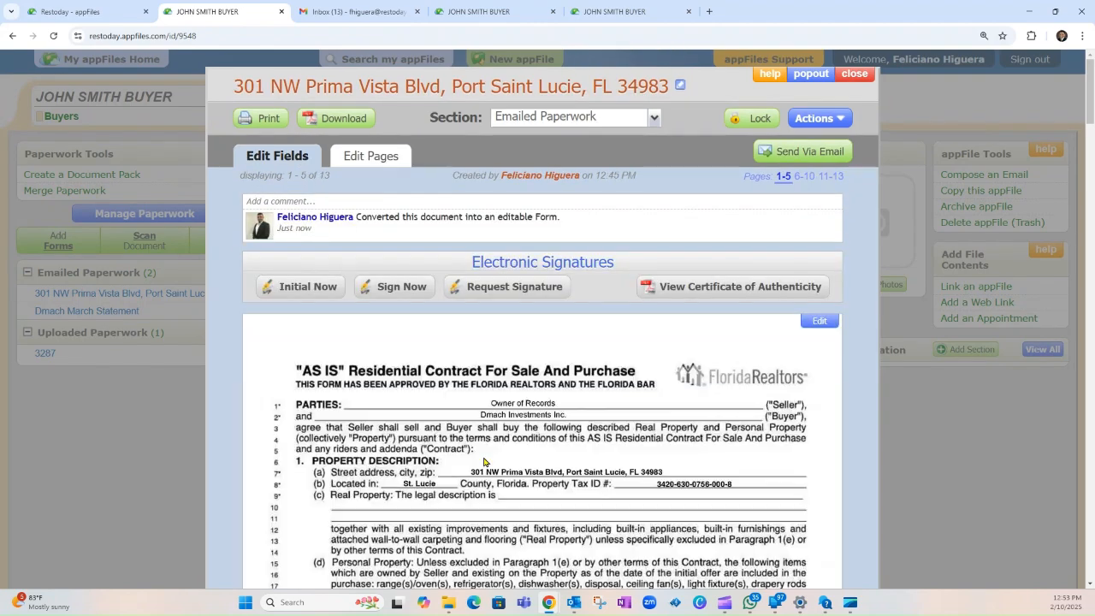
# Step: Scroll through page 1 in the element editor, reviewing the $269,990.00 purchase price
pyautogui.scroll(-2, 492, 453)
pyautogui.scroll(2, 693, 439)
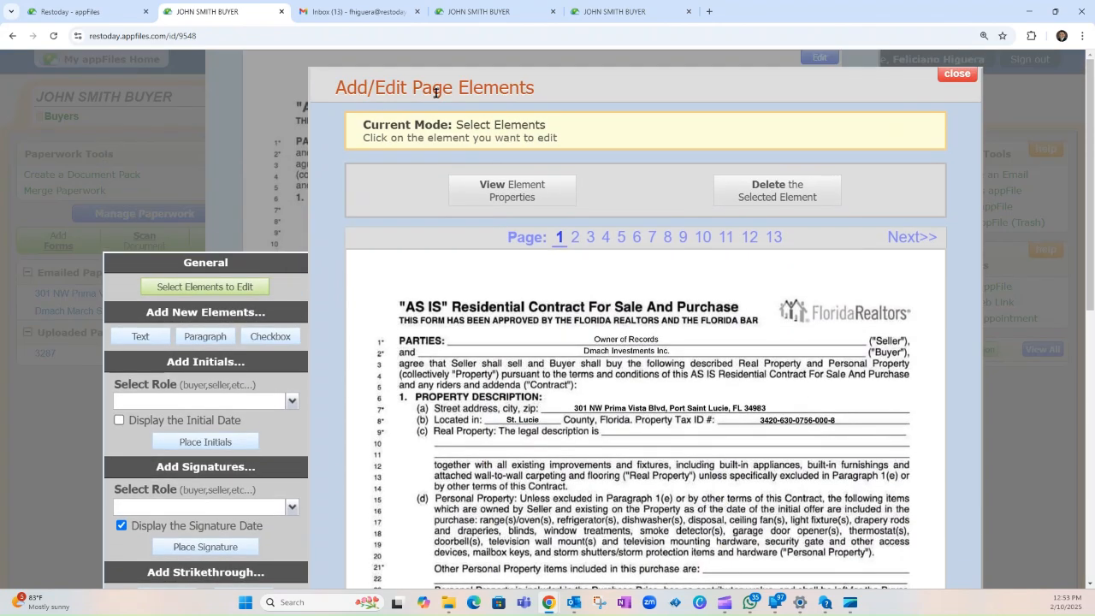
pyautogui.scroll(-4, 665, 296)
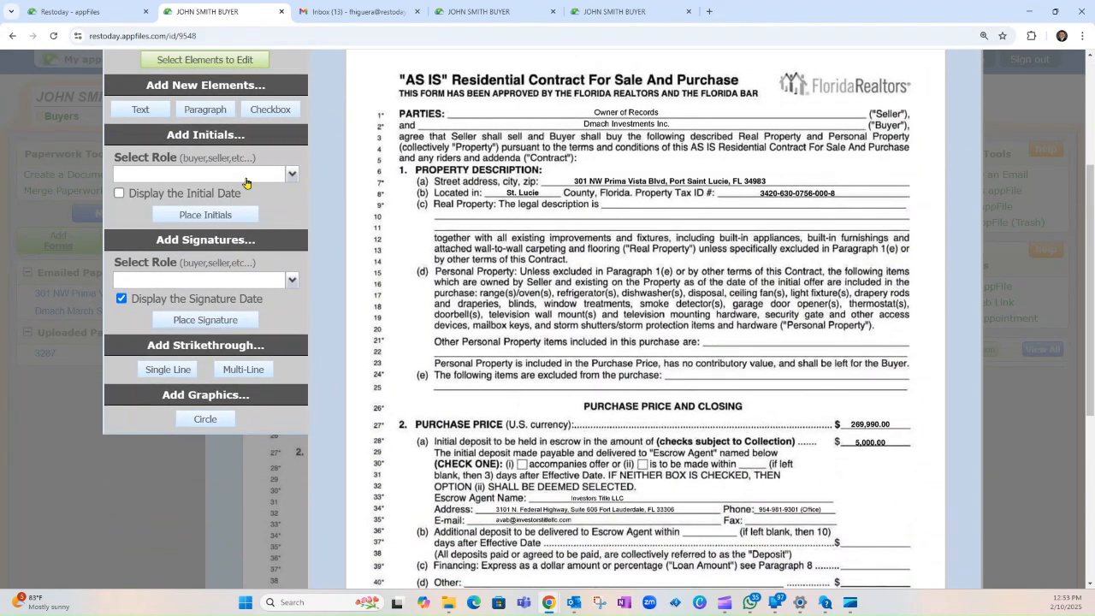
pyautogui.scroll(2, 156, 443)
pyautogui.scroll(-3, 811, 445)
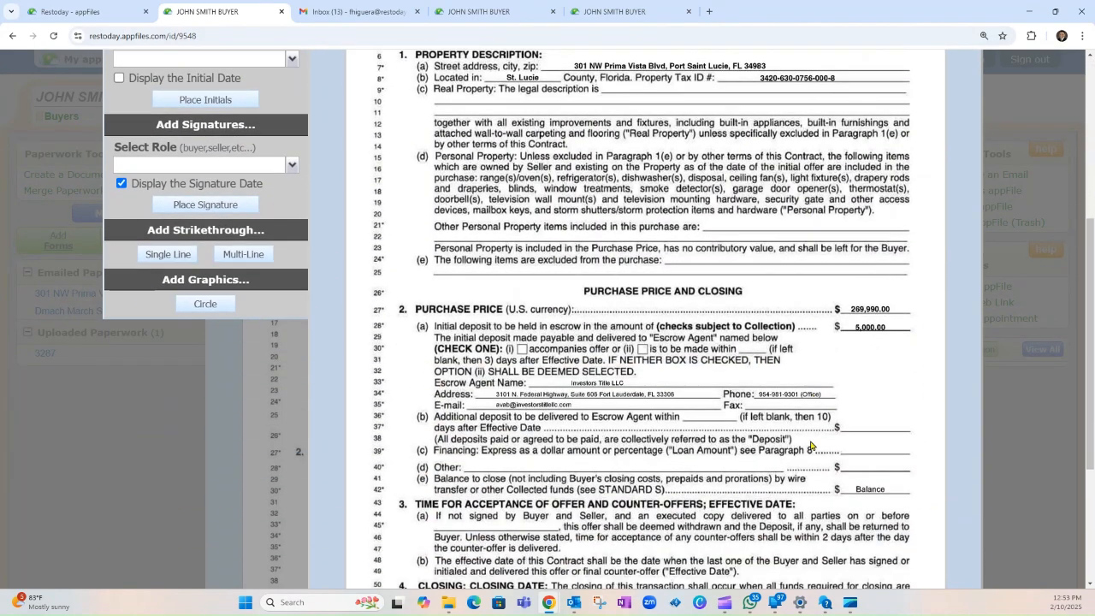
pyautogui.scroll(2, 811, 445)
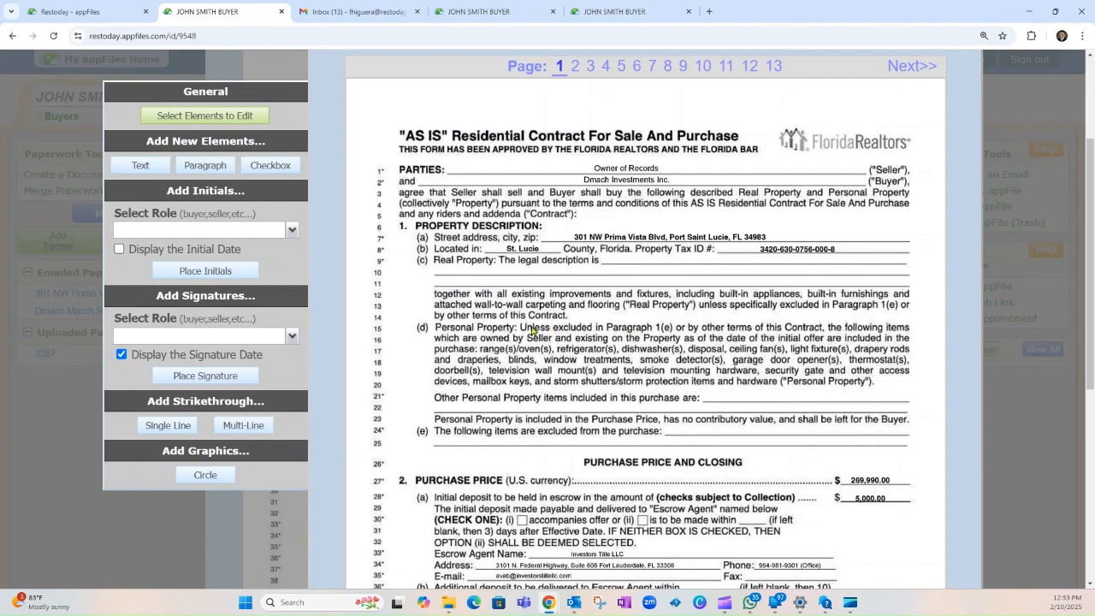
pyautogui.scroll(1, 532, 332)
pyautogui.scroll(-2, 537, 334)
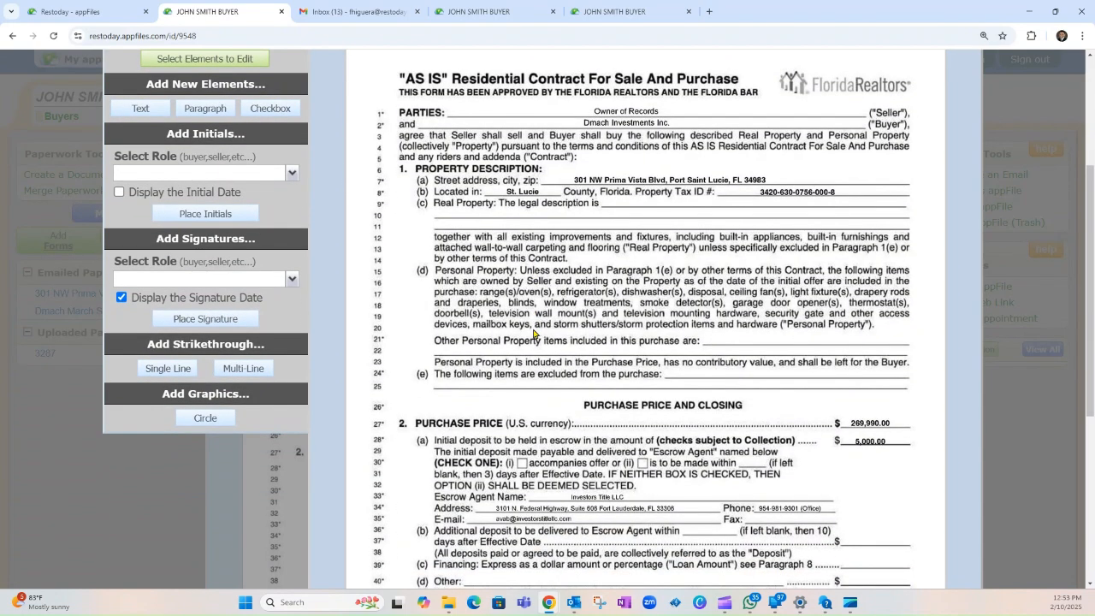
pyautogui.scroll(1, 646, 379)
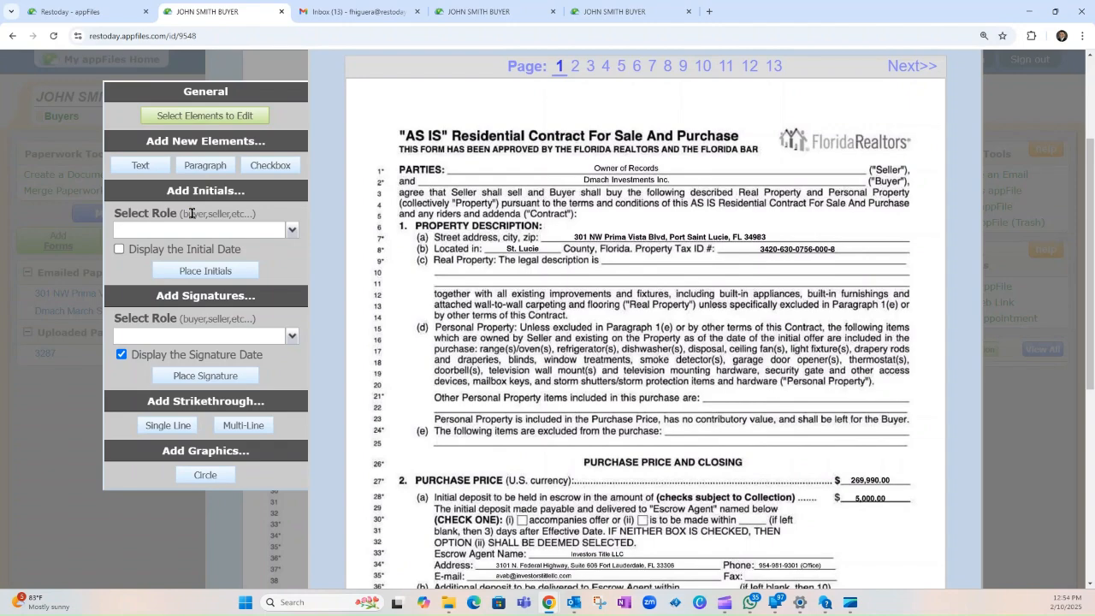
pyautogui.scroll(-2, 409, 269)
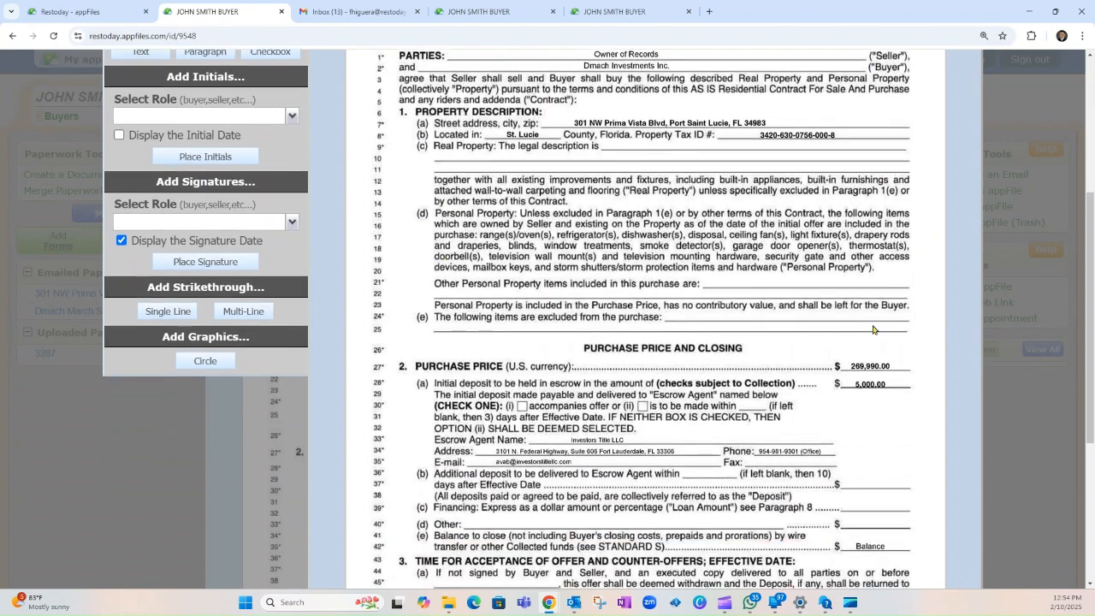
pyautogui.scroll(-2, 606, 412)
pyautogui.scroll(2, 736, 377)
pyautogui.scroll(3, 864, 373)
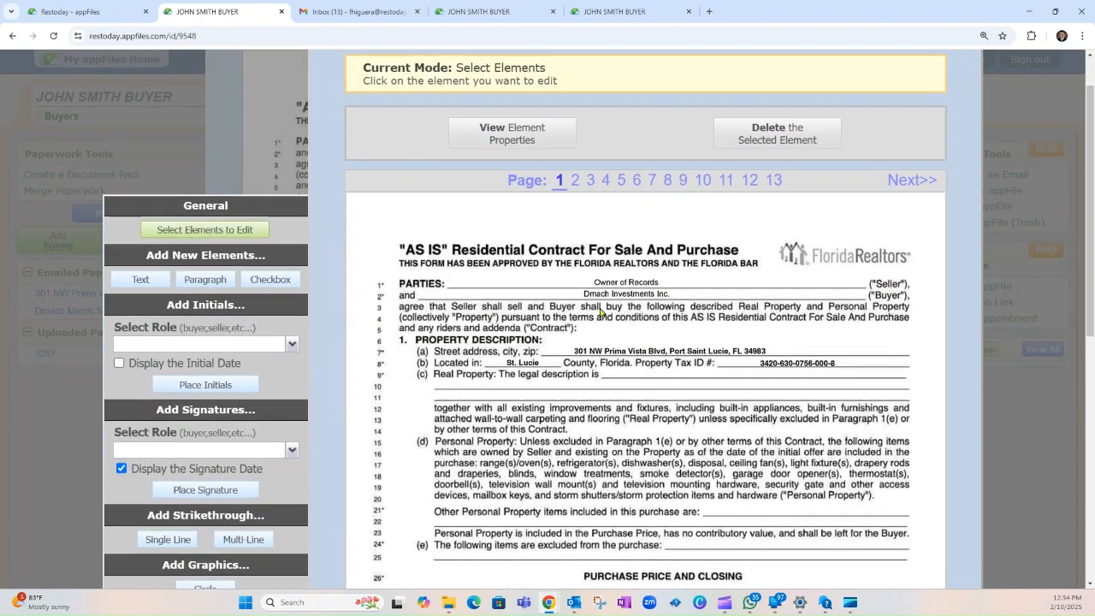
pyautogui.scroll(-1, 631, 343)
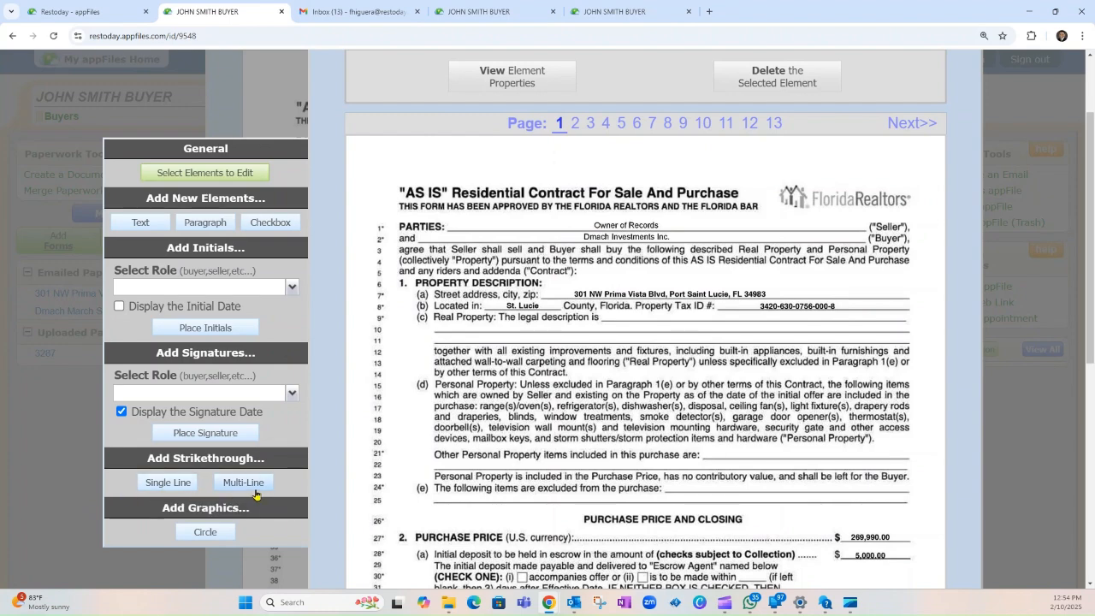
# Step: Cross out 'Owner of Records' on the page 1 Seller line with a single-line strikethrough
pyautogui.click(161, 486)
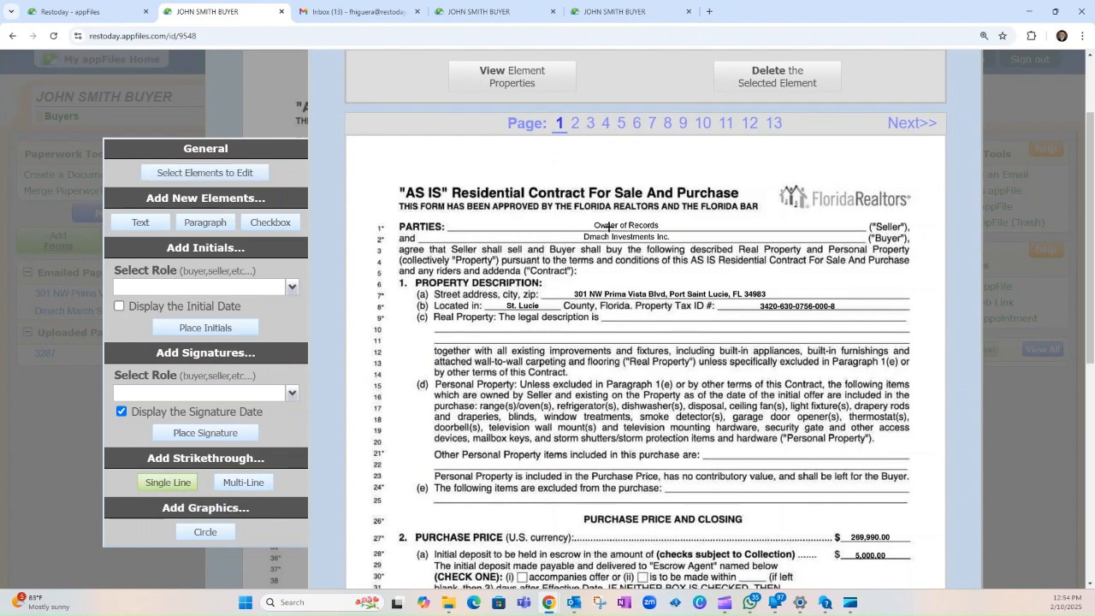
pyautogui.moveTo(607, 225); pyautogui.dragTo(693, 224)
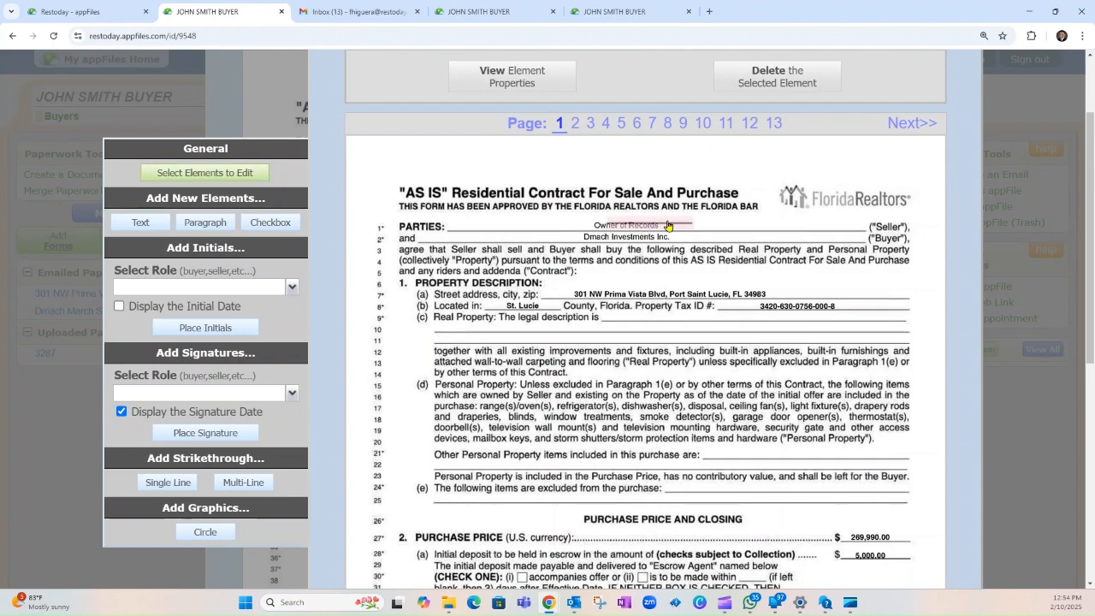
pyautogui.click(668, 224)
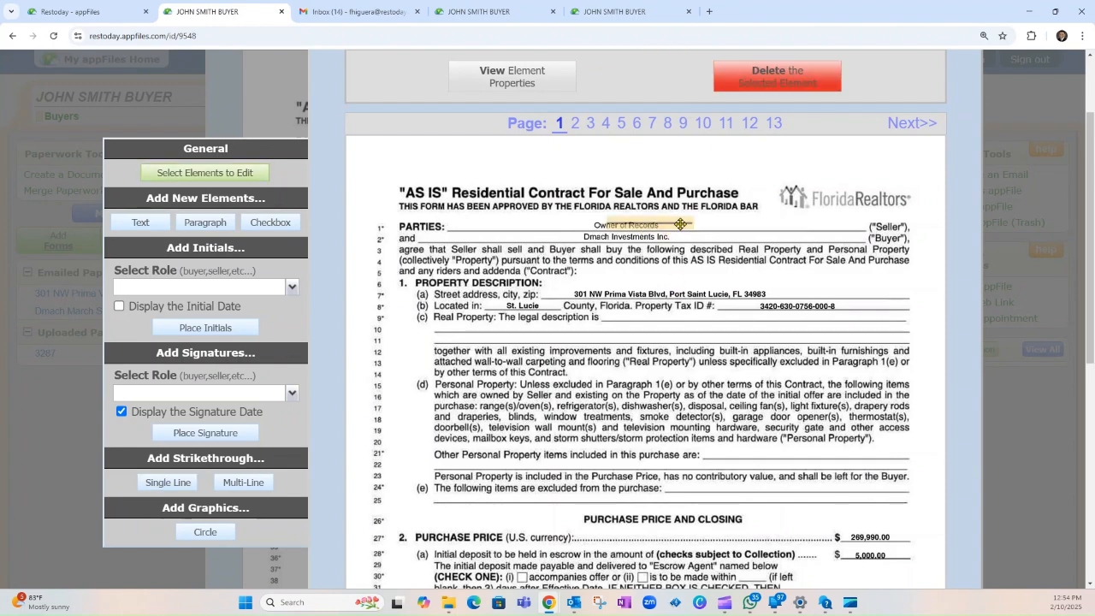
pyautogui.moveTo(668, 224); pyautogui.dragTo(708, 213)
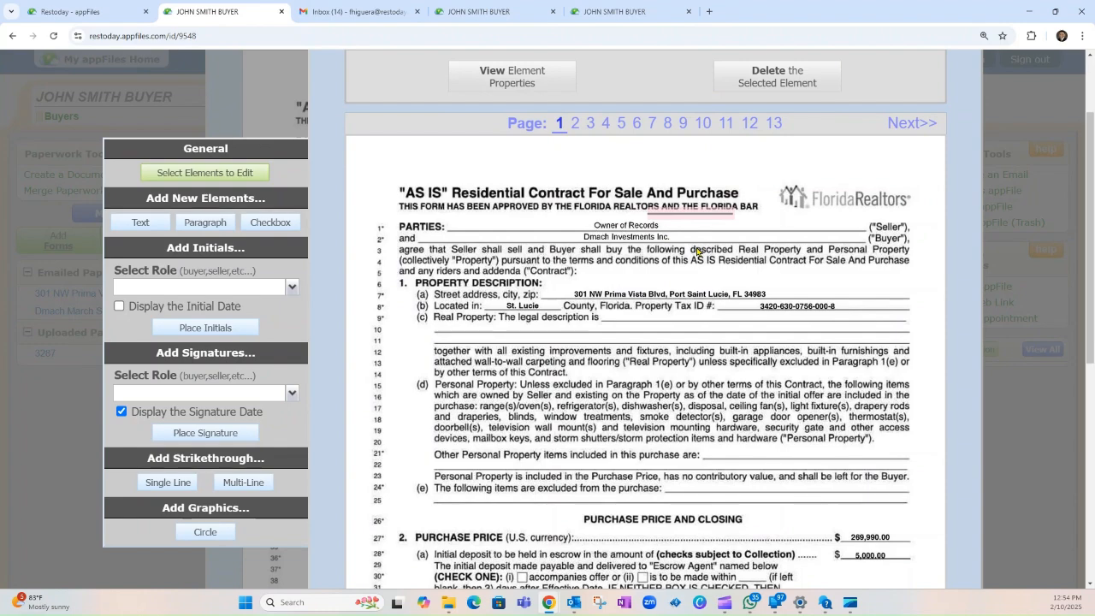
pyautogui.click(693, 214)
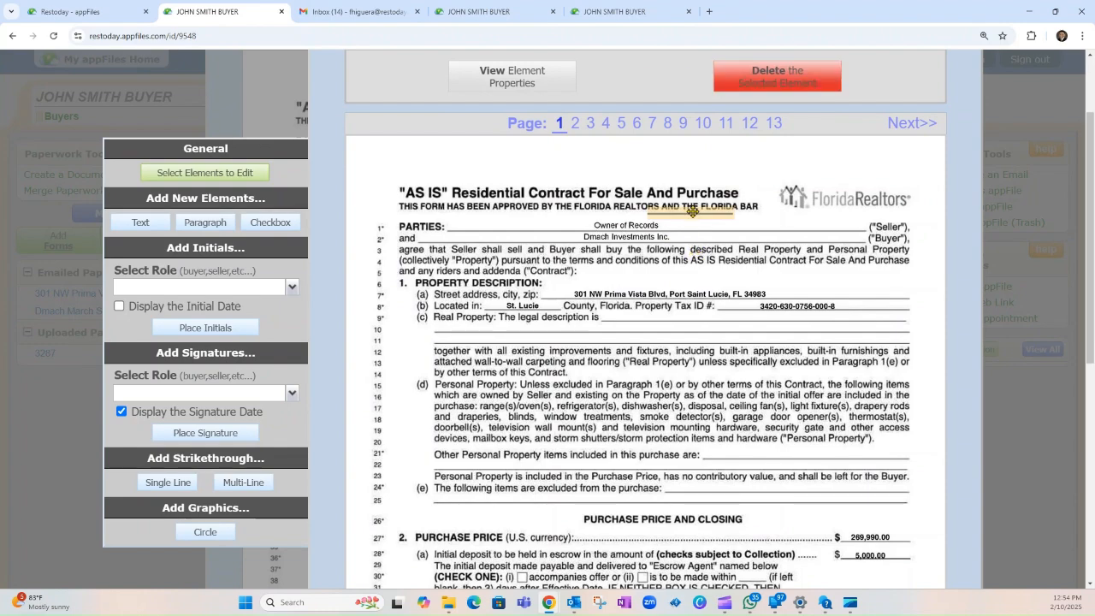
pyautogui.moveTo(716, 213); pyautogui.dragTo(660, 226)
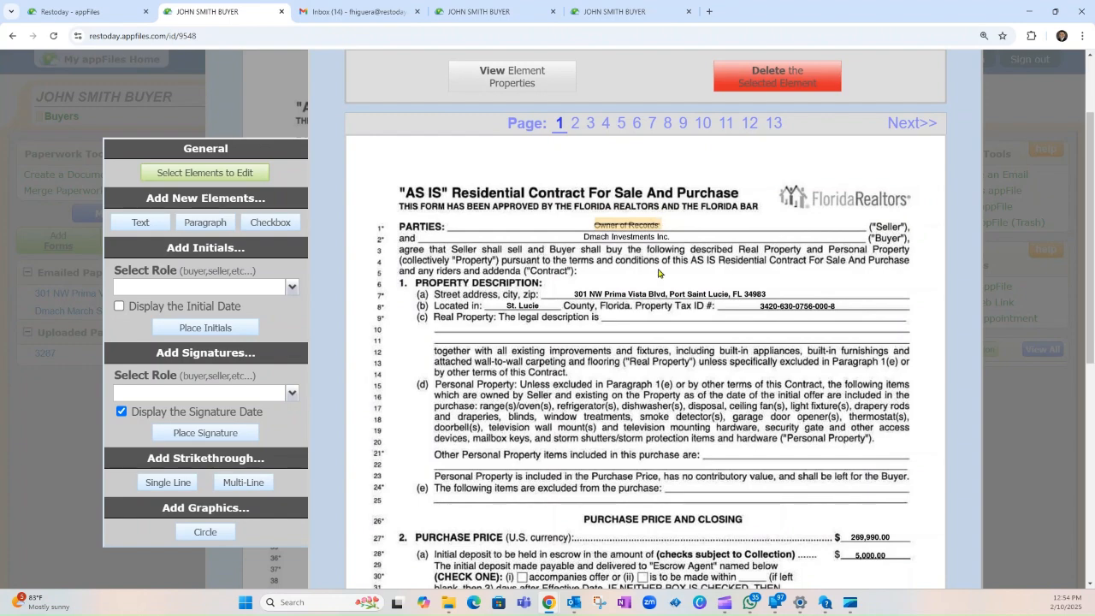
pyautogui.click(626, 227)
pyautogui.click(637, 261)
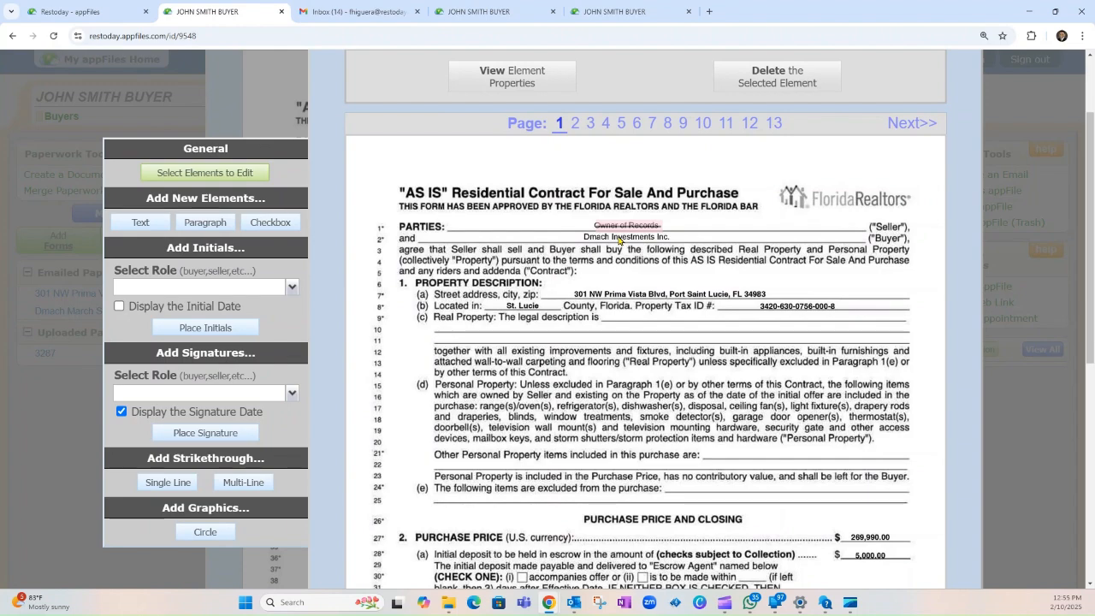
# Step: Place a Seller Initials box at the top of page 1 beside the Florida Realtors logo
pyautogui.moveTo(159, 253); pyautogui.dragTo(240, 248)
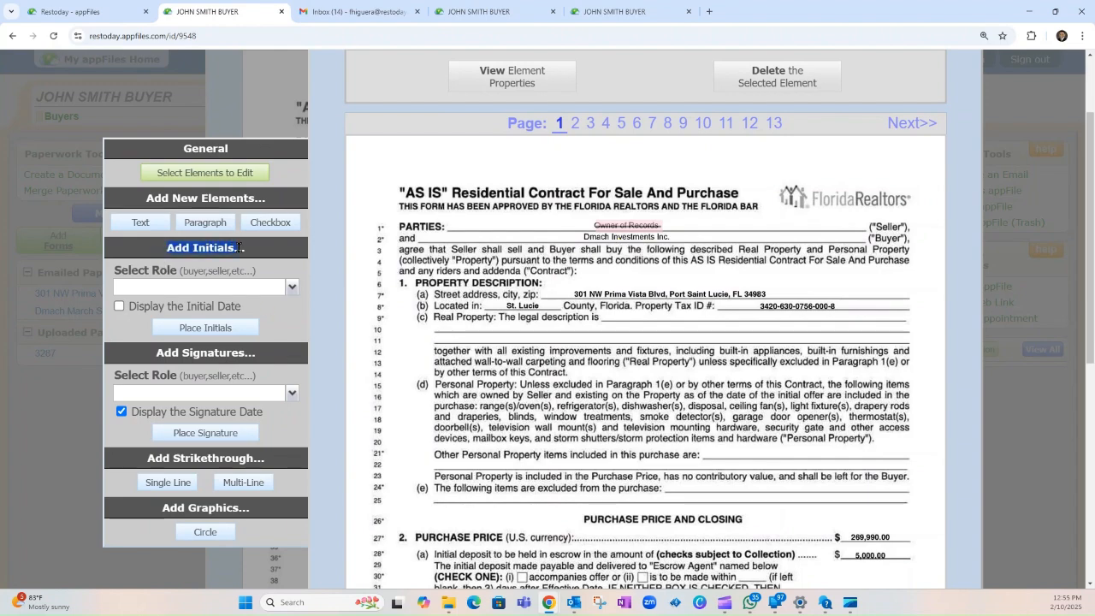
pyautogui.click(292, 290)
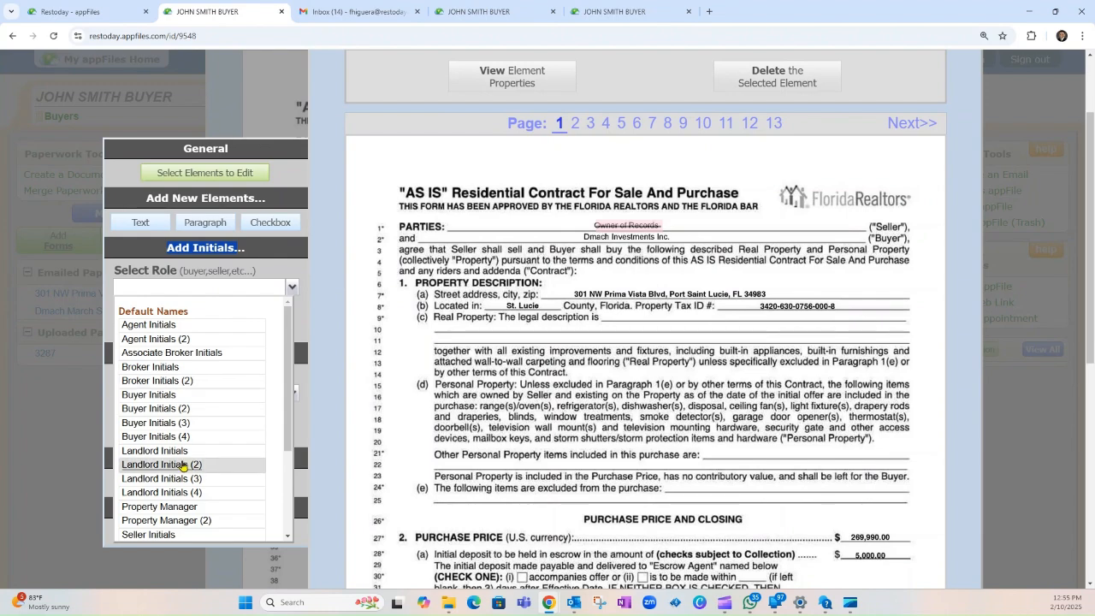
pyautogui.scroll(-2, 182, 466)
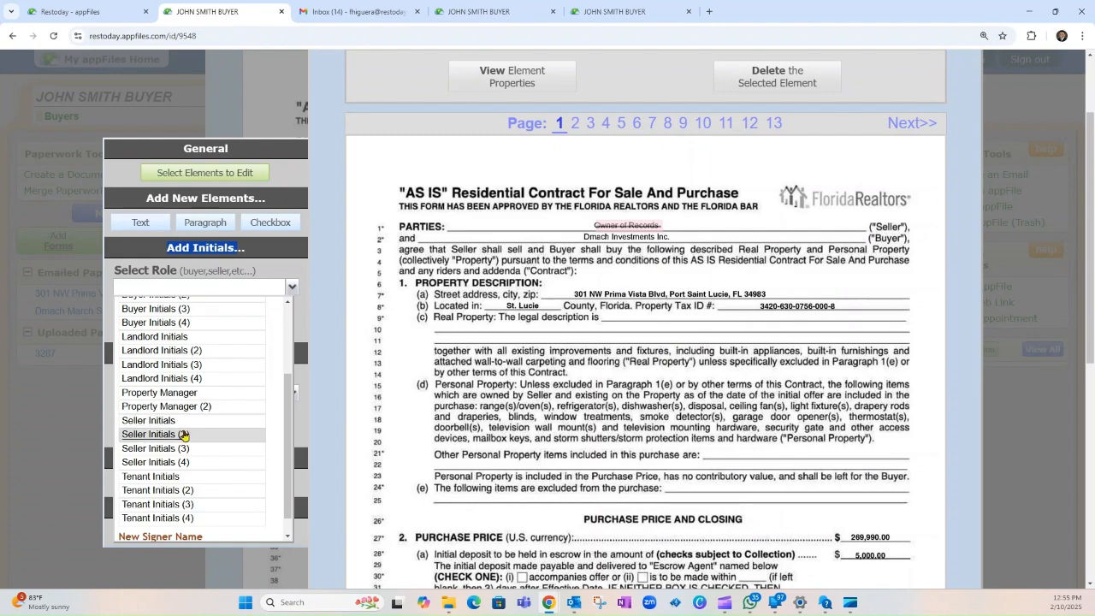
pyautogui.click(152, 420)
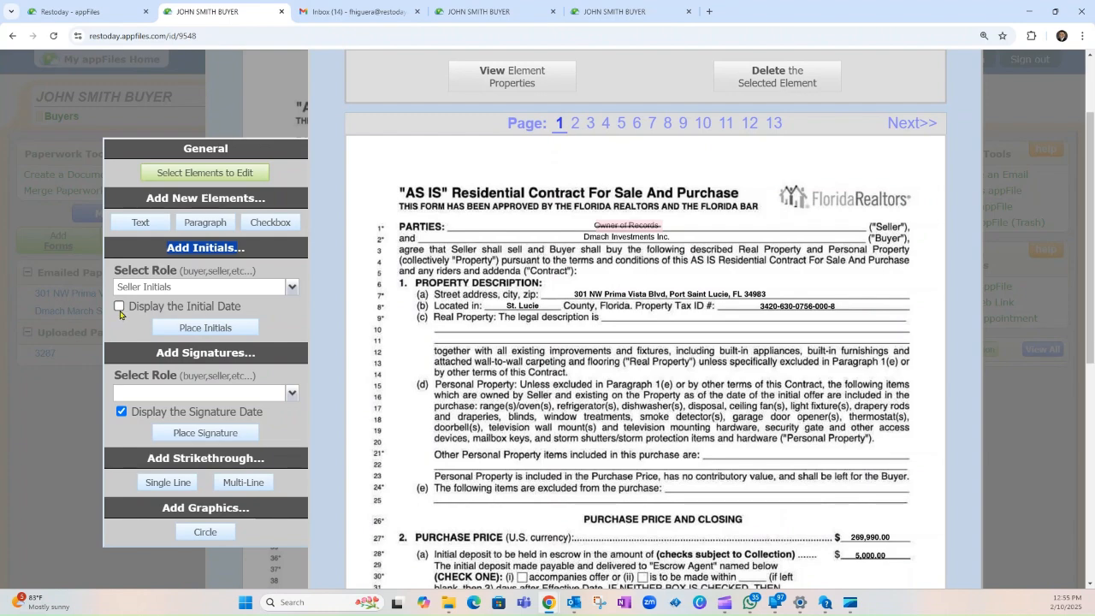
pyautogui.click(197, 330)
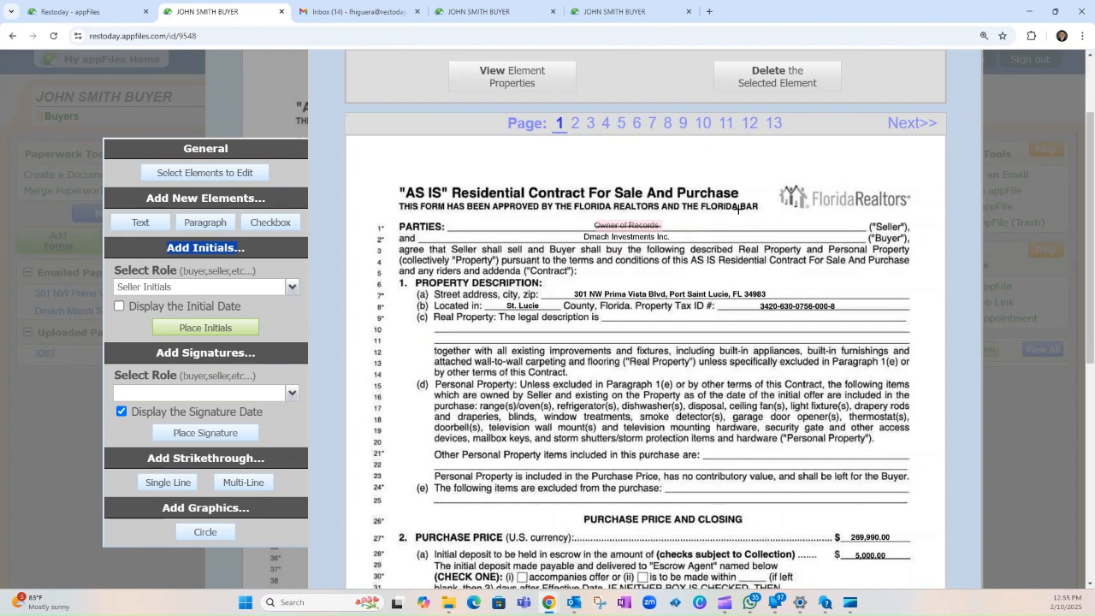
pyautogui.click(845, 219)
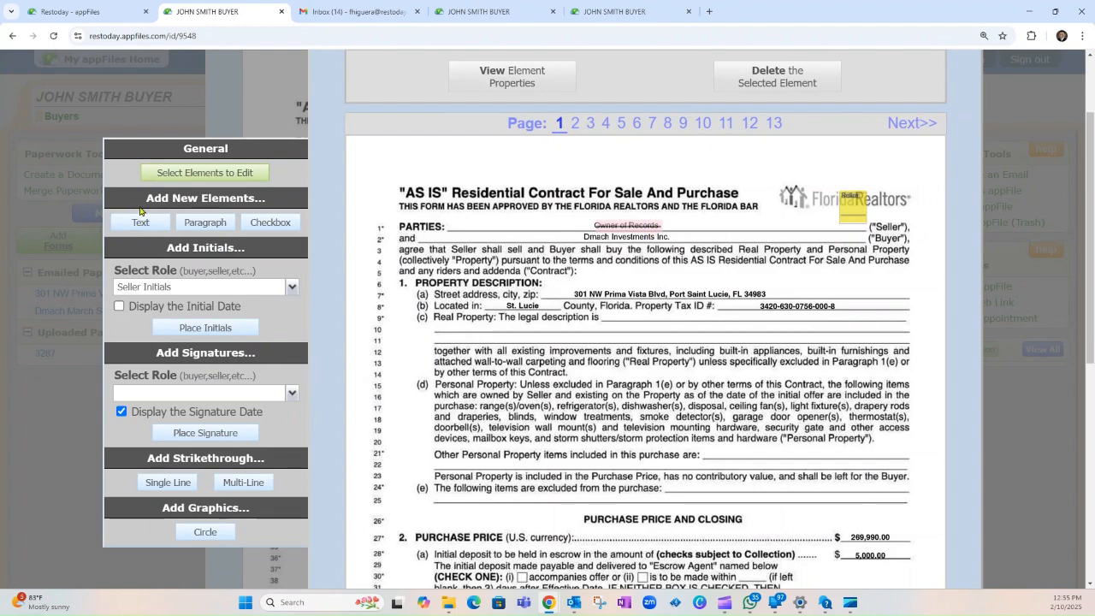
# Step: Add a bold text element with the seller's full name on page 1
pyautogui.moveTo(143, 199); pyautogui.dragTo(264, 199)
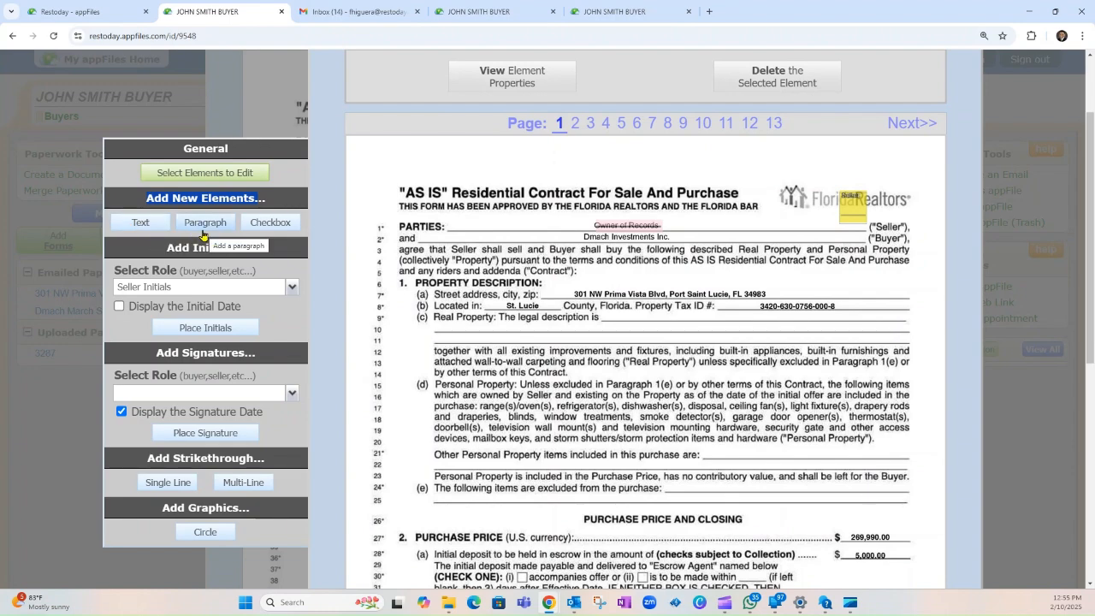
pyautogui.click(140, 222)
pyautogui.click(692, 226)
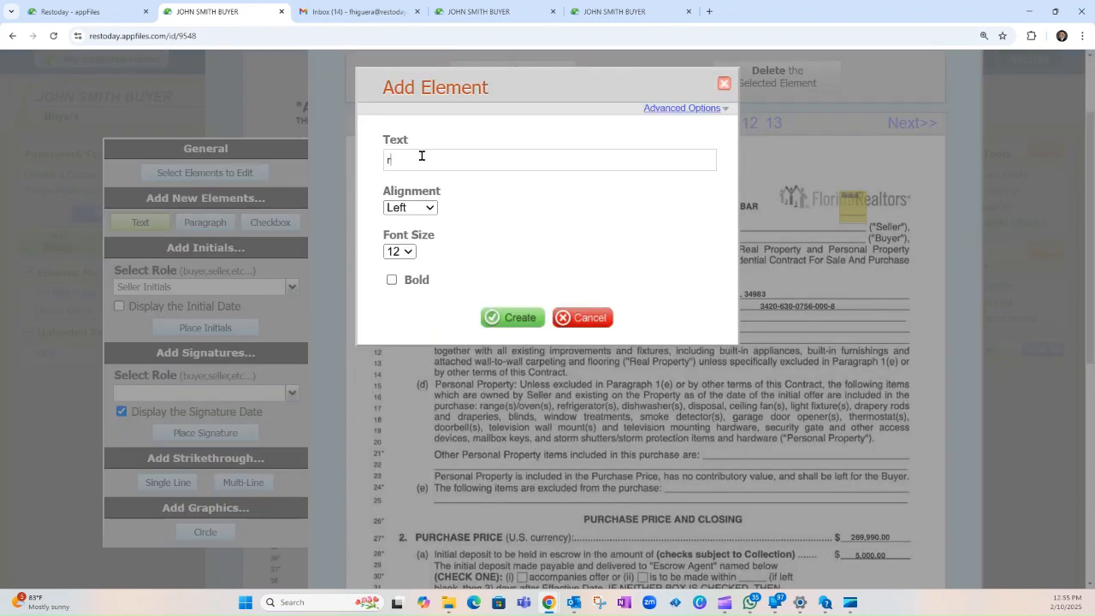
pyautogui.click(392, 280)
pyautogui.click(518, 318)
# Step: Move the seller's name and the initials box onto the Parties line
pyautogui.click(745, 220)
pyautogui.moveTo(754, 220); pyautogui.dragTo(731, 224)
pyautogui.click(855, 209)
pyautogui.moveTo(855, 208); pyautogui.dragTo(766, 221)
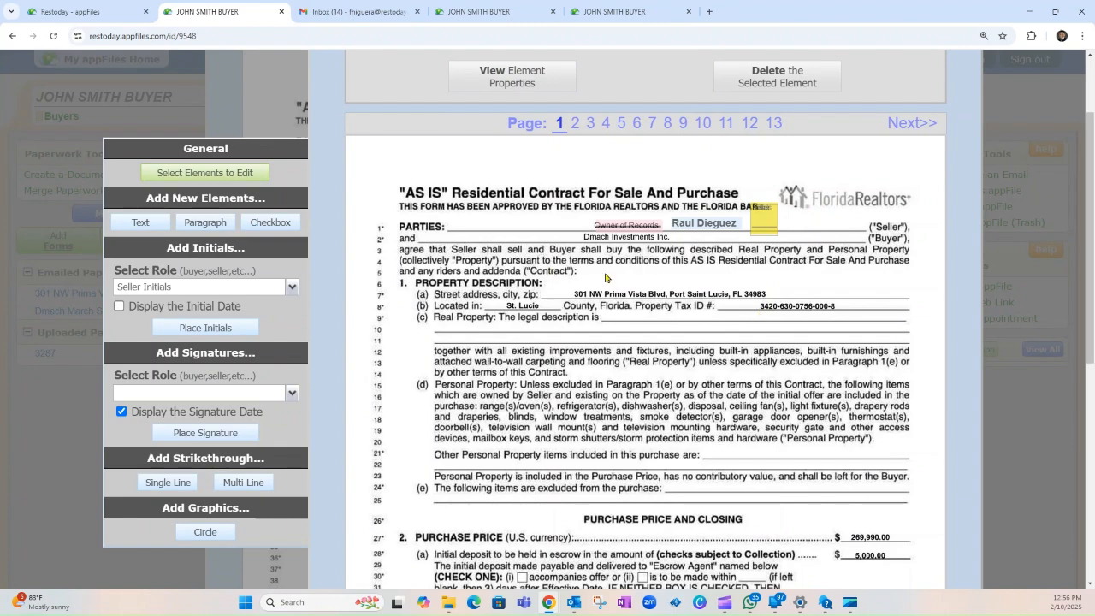
# Step: Strike out the 269,990.00 purchase price with a shortened single line
pyautogui.scroll(-2, 598, 346)
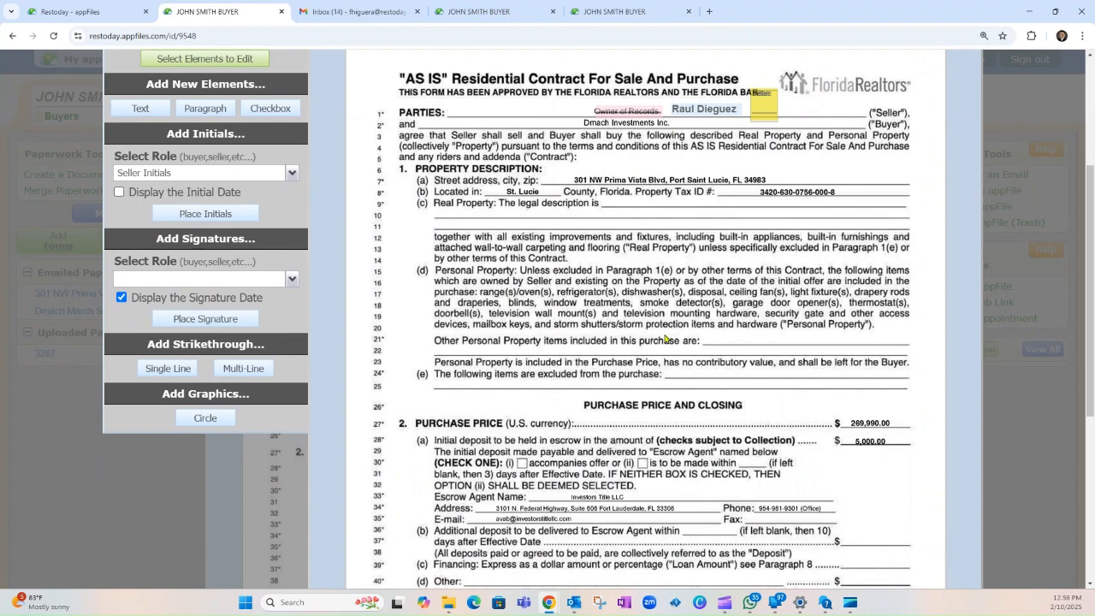
pyautogui.scroll(-2, 665, 339)
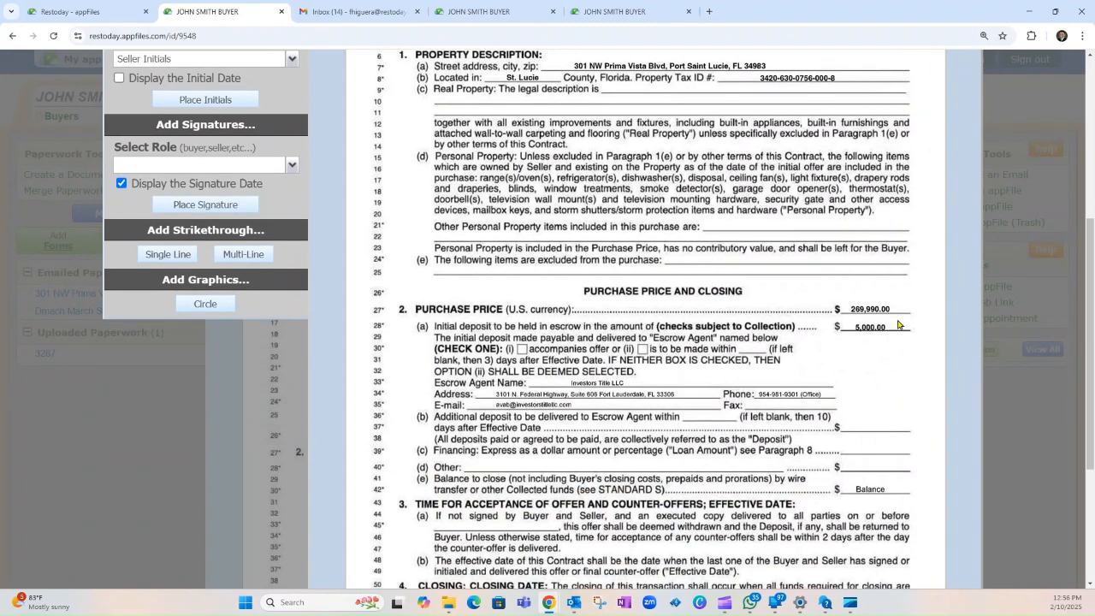
pyautogui.scroll(2, 899, 325)
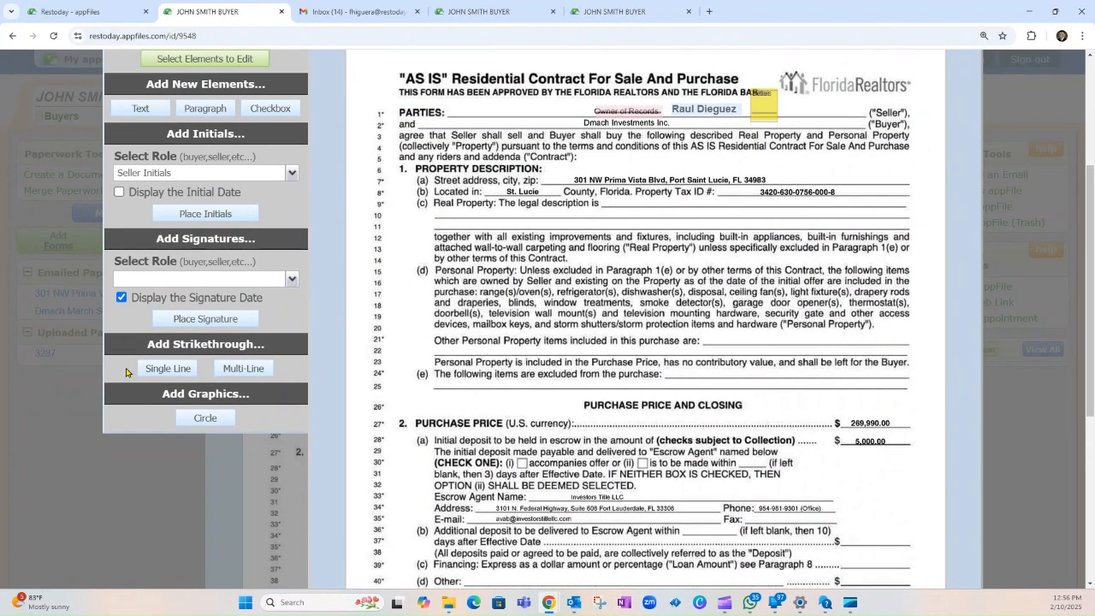
pyautogui.click(160, 375)
pyautogui.click(861, 423)
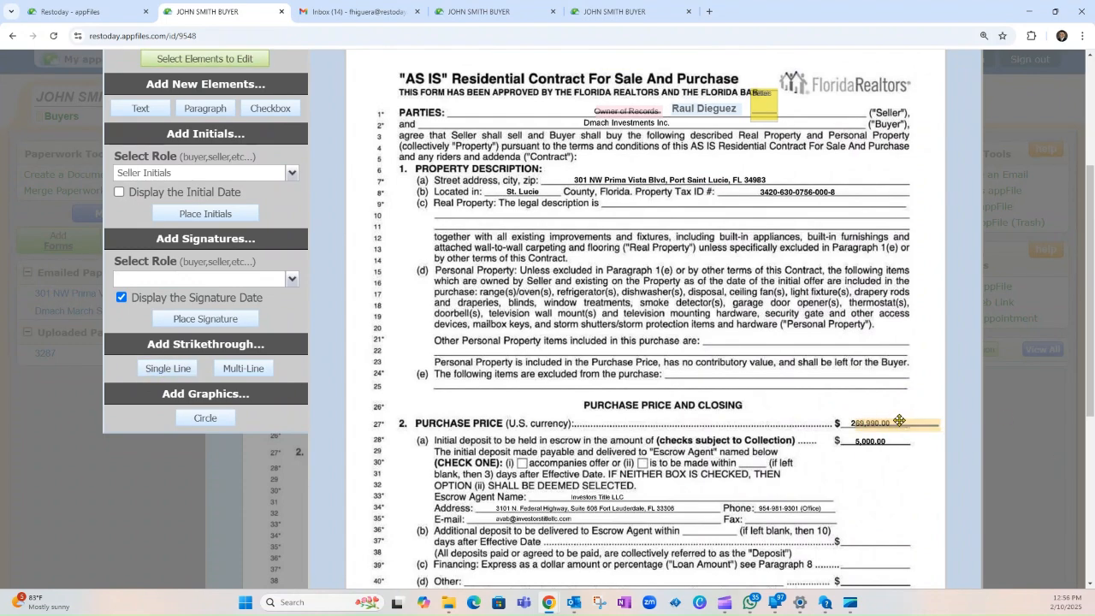
pyautogui.moveTo(939, 420); pyautogui.dragTo(892, 418)
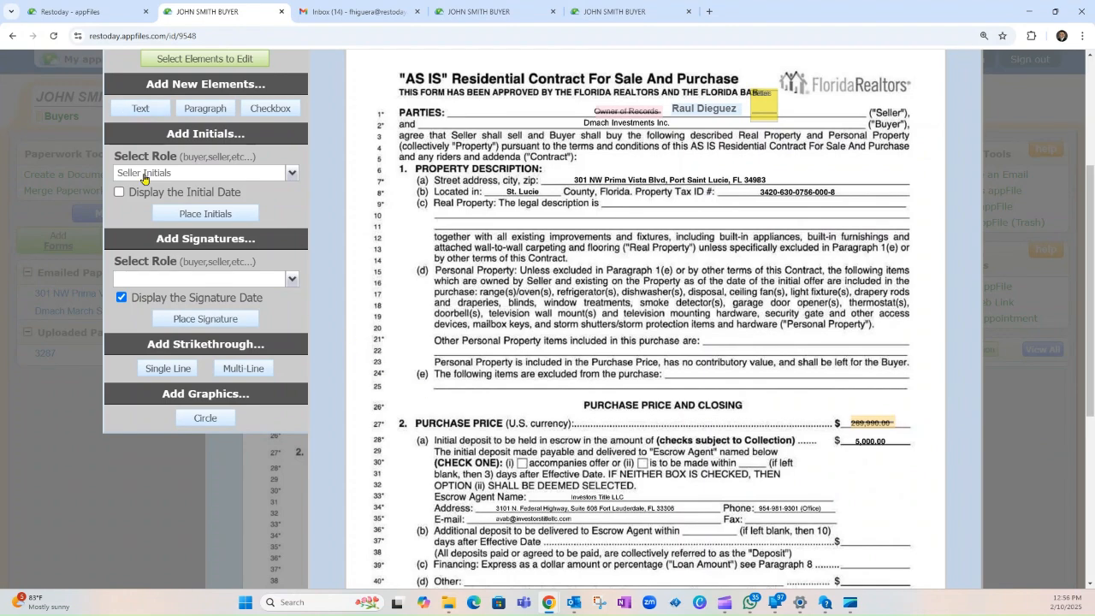
# Step: Add seller initials right of the struck-out price and pick a spot for new text
pyautogui.click(189, 215)
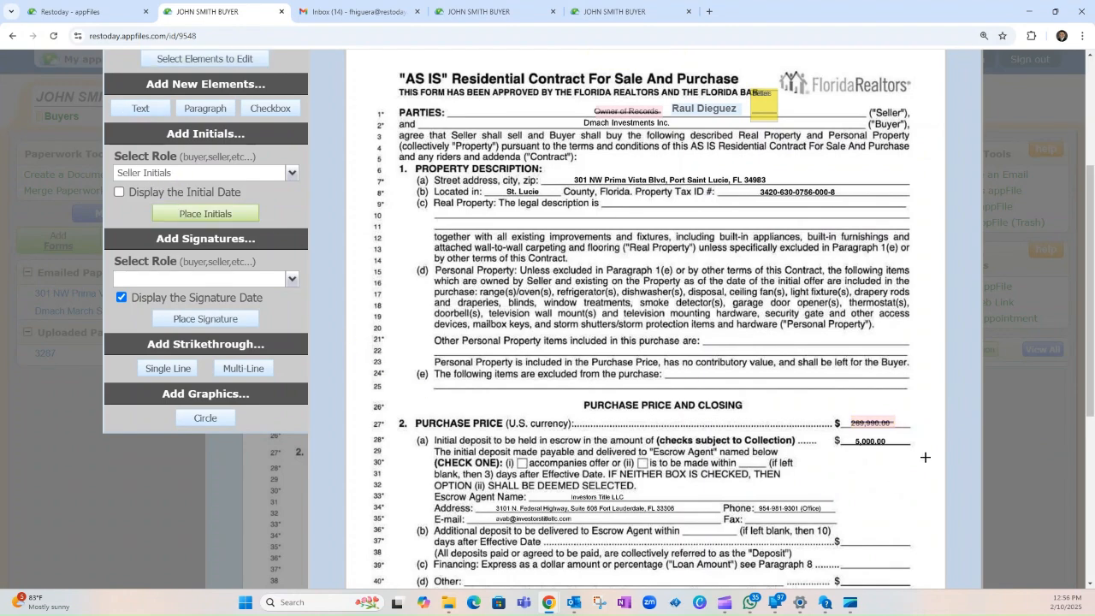
pyautogui.click(924, 431)
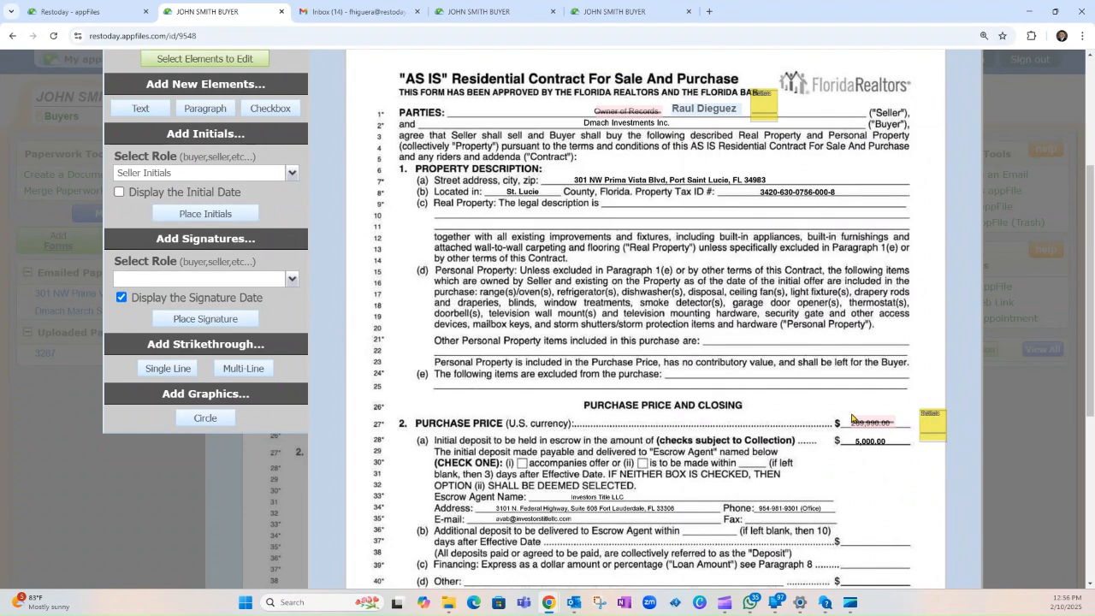
pyautogui.click(141, 109)
pyautogui.click(858, 405)
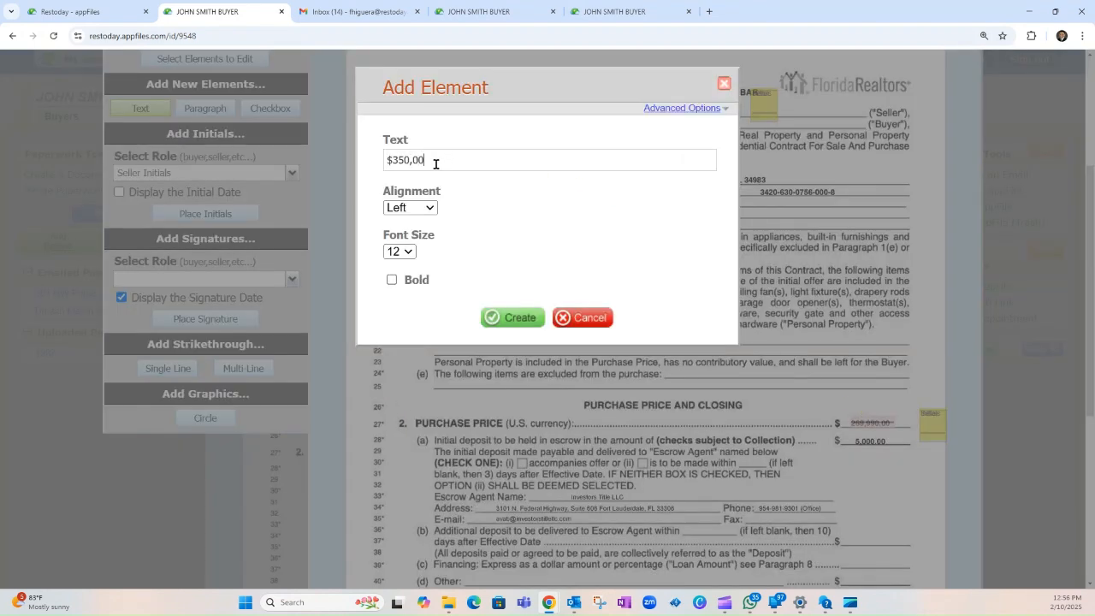
# Step: Add bold $350,000.00 beside line 26 above the old price and save its properties
pyautogui.write('$350,000.00')
pyautogui.click(391, 279)
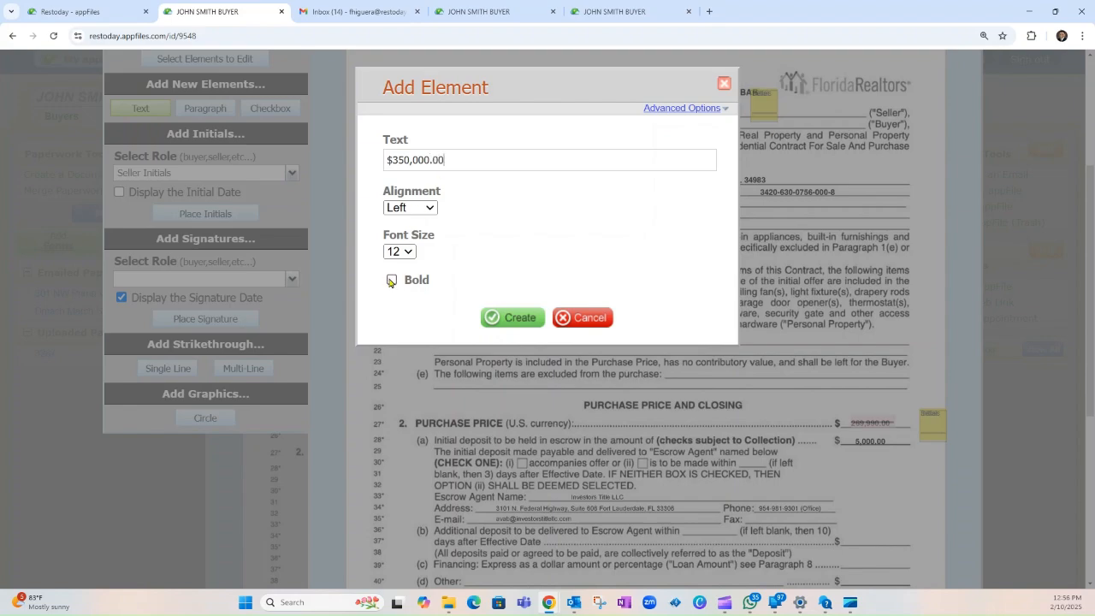
pyautogui.click(510, 318)
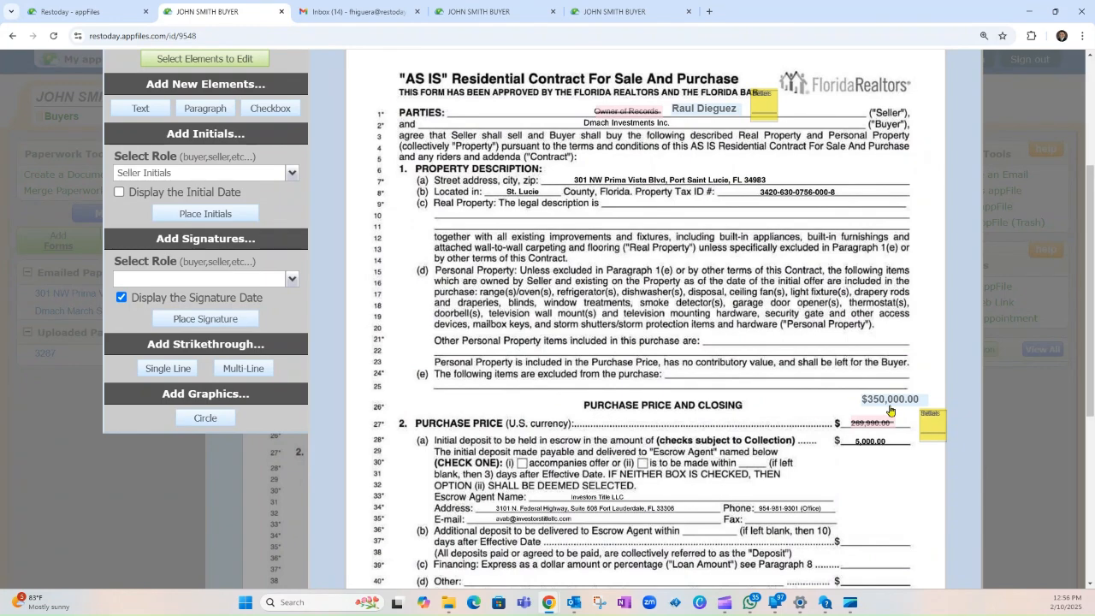
pyautogui.moveTo(893, 399); pyautogui.dragTo(872, 406)
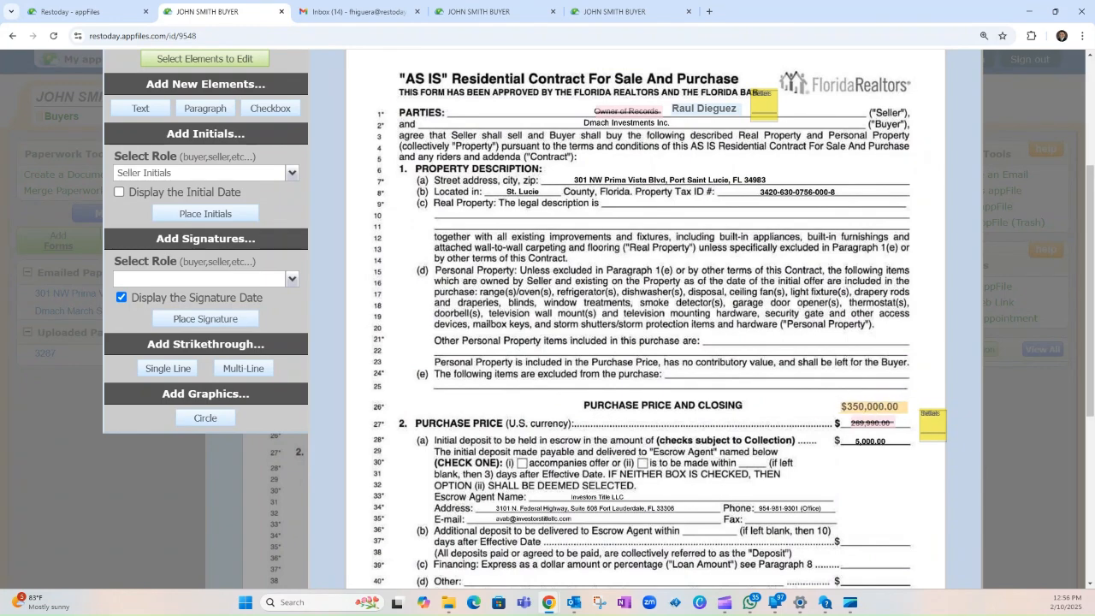
pyautogui.doubleClick(873, 406)
pyautogui.click(535, 323)
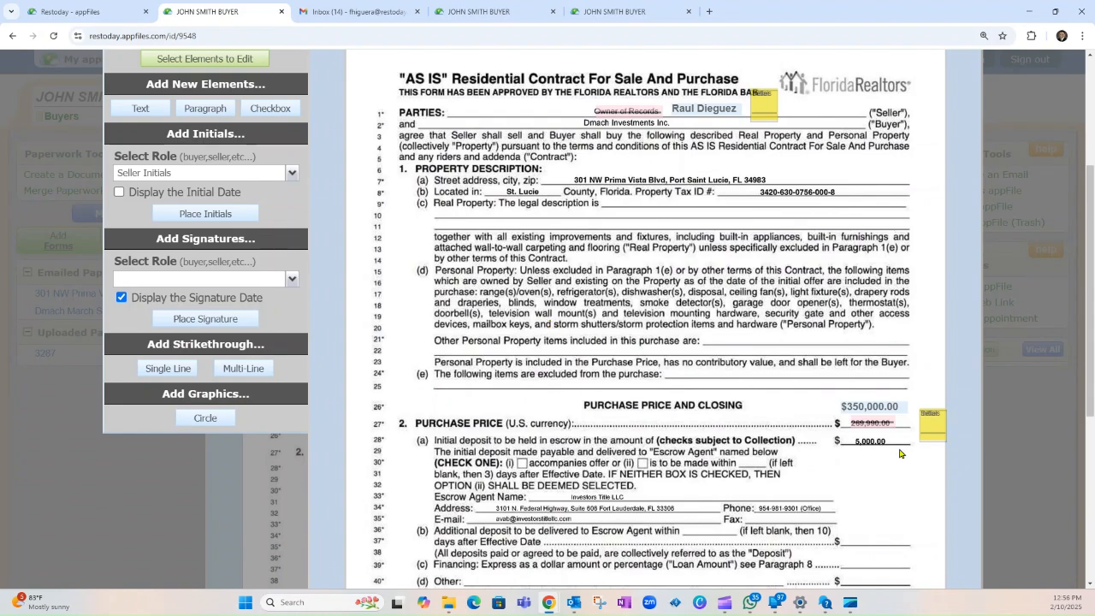
# Step: Enter the balance amount $345,000.00 in a new text element near line 42
pyautogui.scroll(-1, 871, 398)
pyautogui.scroll(-2, 871, 398)
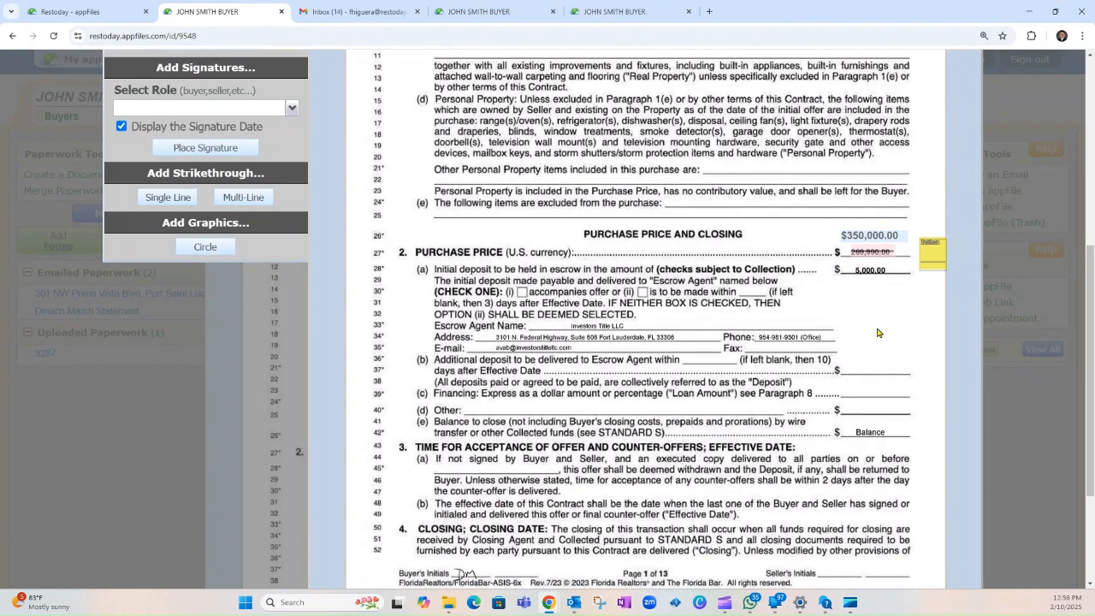
pyautogui.scroll(5, 666, 521)
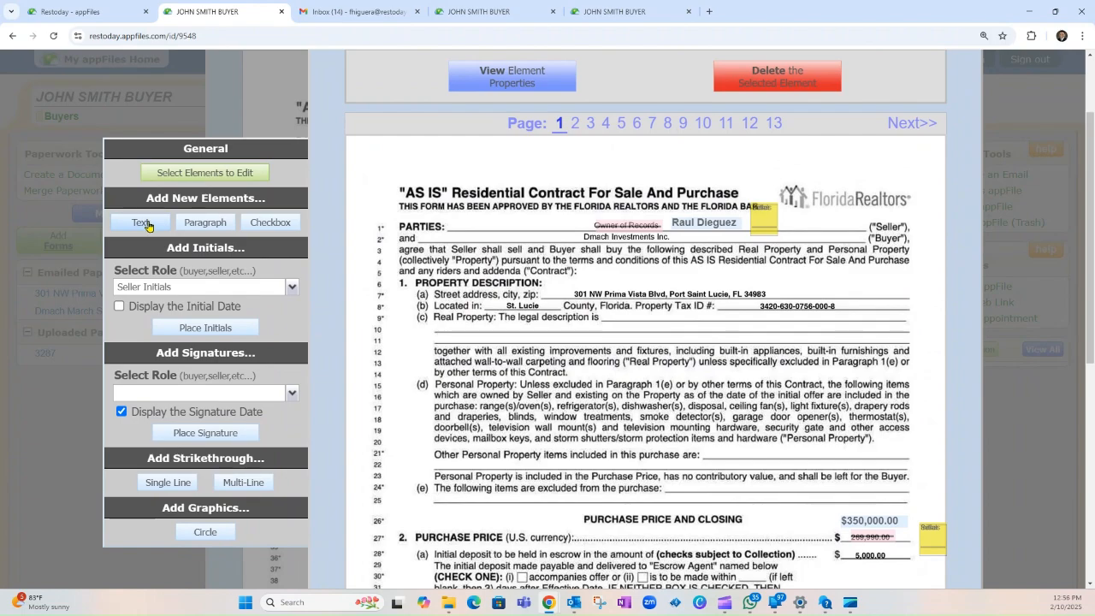
pyautogui.click(148, 224)
pyautogui.scroll(-4, 921, 489)
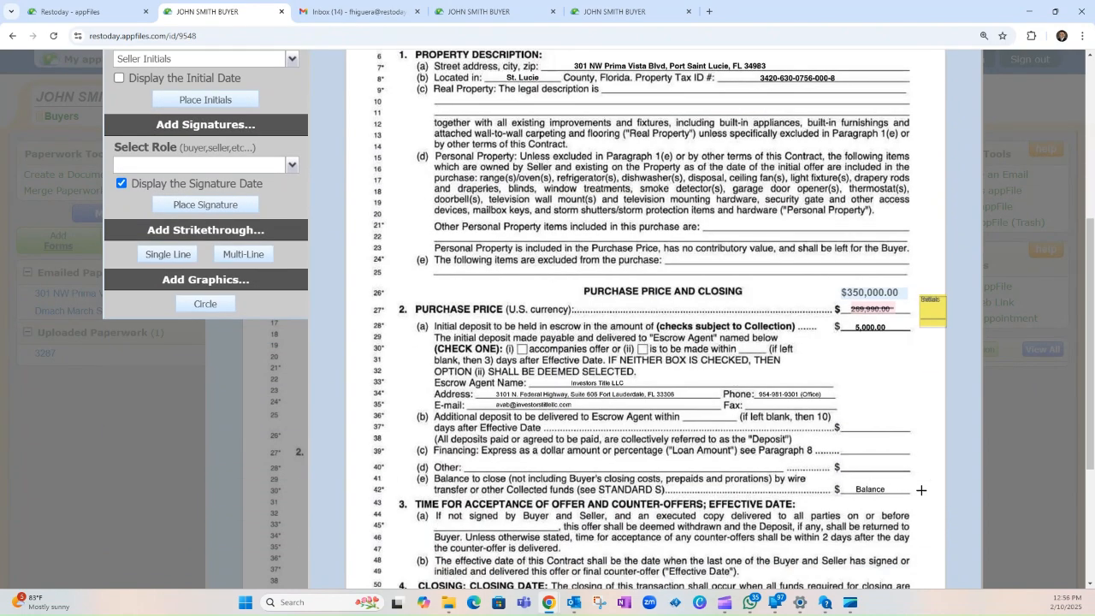
pyautogui.click(851, 480)
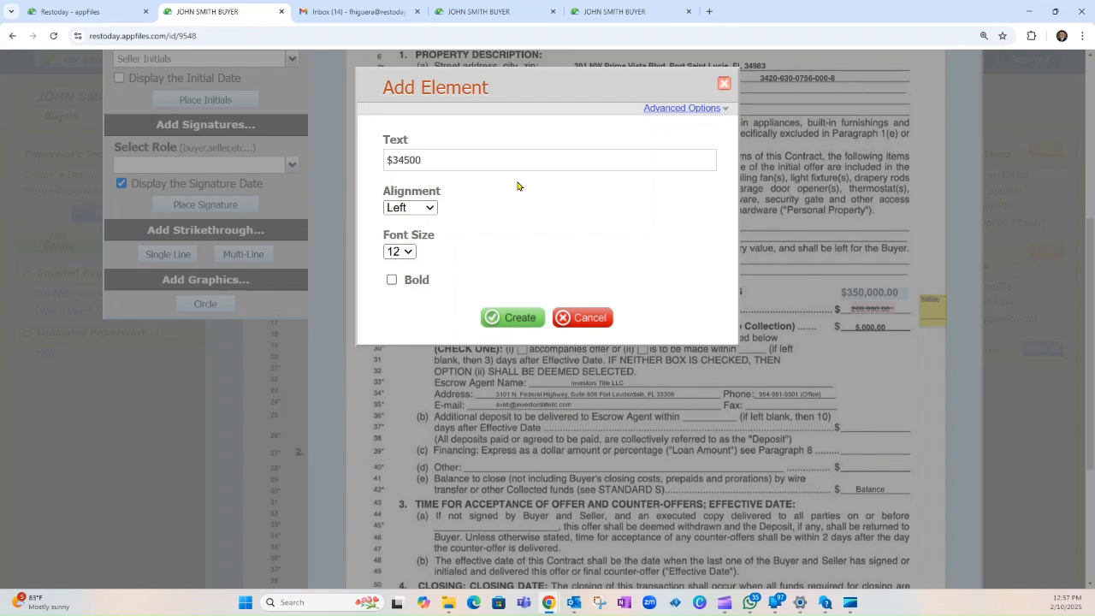
pyautogui.click(410, 161)
pyautogui.write(',')
pyautogui.click(466, 161)
pyautogui.write('.00')
# Step: Make the amount bold at font size 9 and place it on the Balance line
pyautogui.click(392, 279)
pyautogui.click(407, 251)
pyautogui.click(398, 286)
pyautogui.click(512, 317)
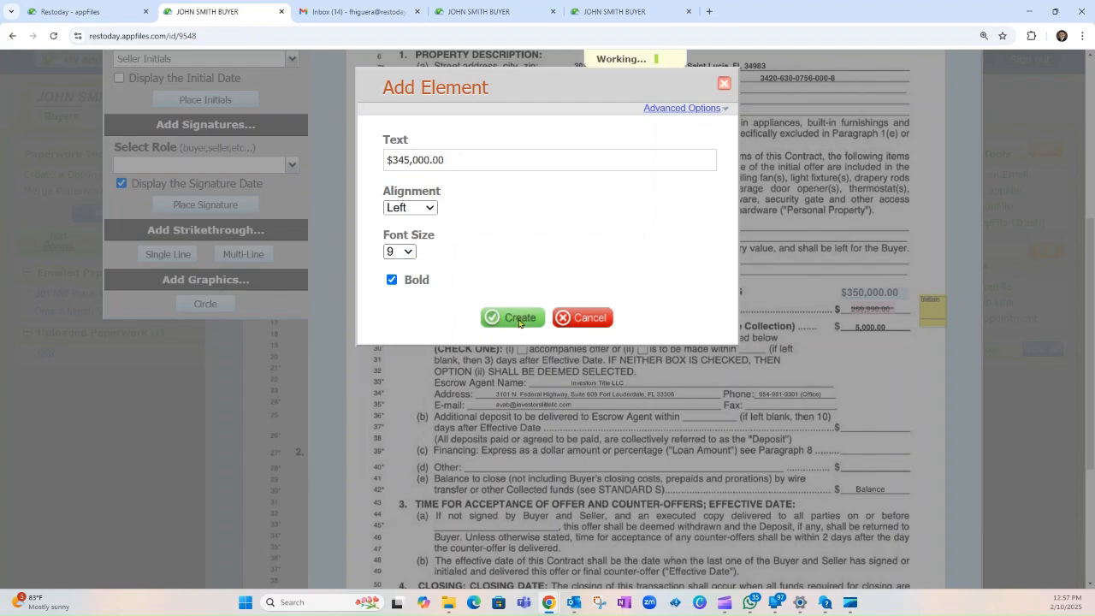
pyautogui.moveTo(875, 481); pyautogui.dragTo(868, 488)
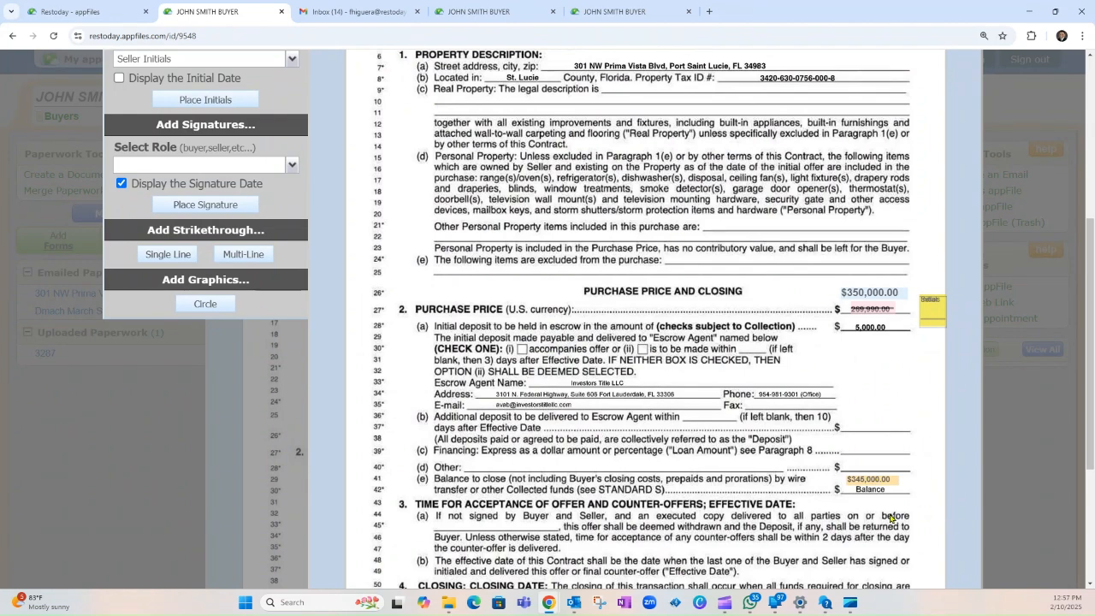
# Step: Strike out the word Balance with a single line trimmed to fit it
pyautogui.scroll(2, 441, 333)
pyautogui.click(166, 426)
pyautogui.scroll(-1, 888, 549)
pyautogui.click(856, 548)
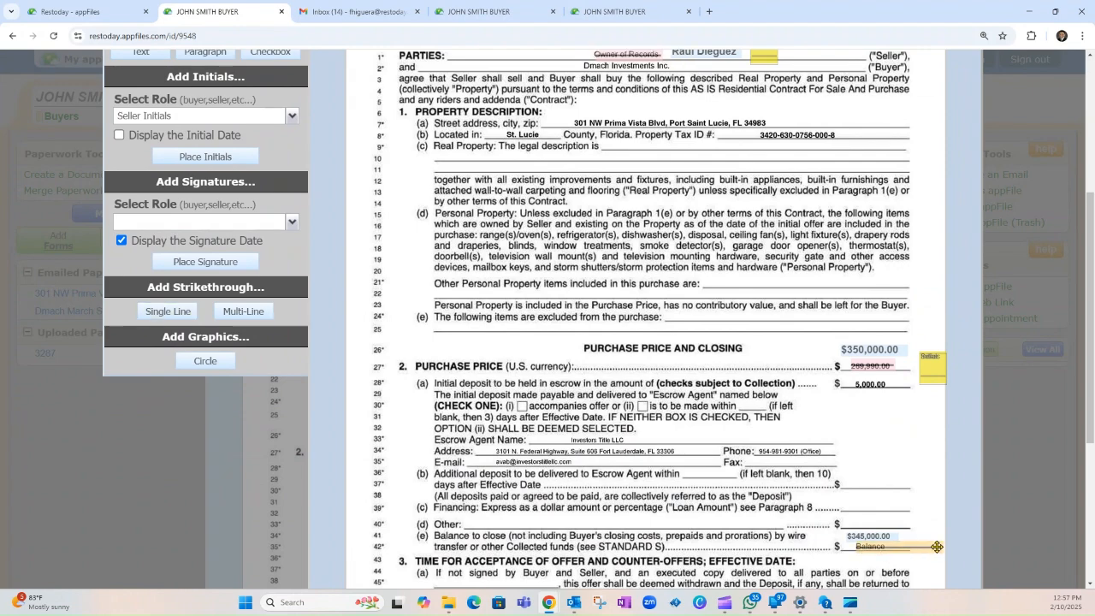
pyautogui.moveTo(939, 544); pyautogui.dragTo(886, 545)
# Step: Place a seller initials box right of the Balance line
pyautogui.click(174, 162)
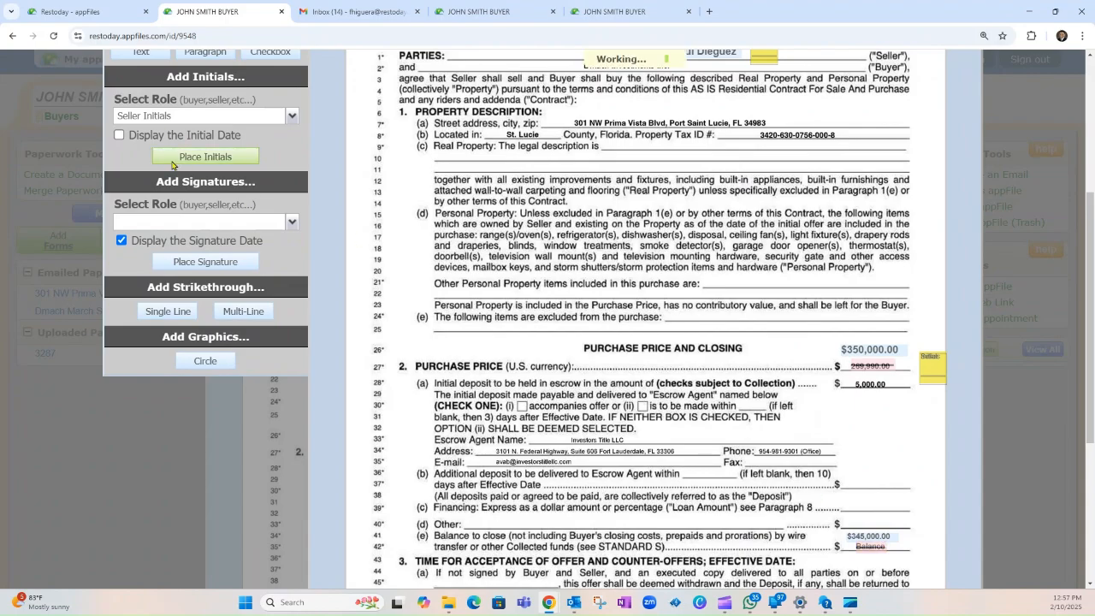
pyautogui.click(910, 545)
pyautogui.scroll(-4, 983, 530)
pyautogui.scroll(8, 984, 531)
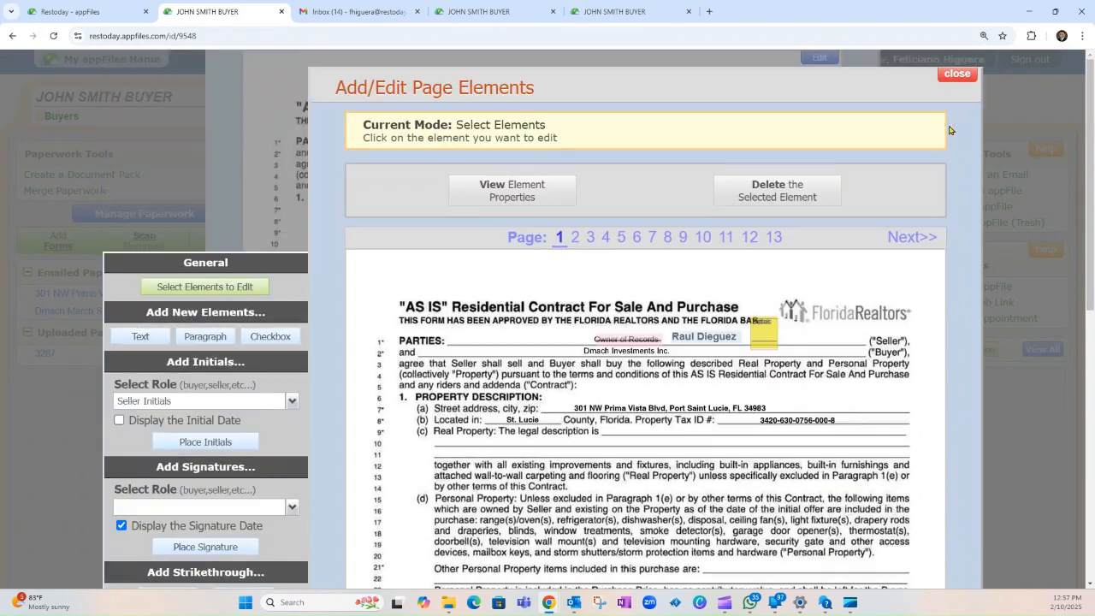
# Step: Lower Chrome's page zoom to 100% so all of contract page 1 fits on screen
pyautogui.scroll(-6, 816, 410)
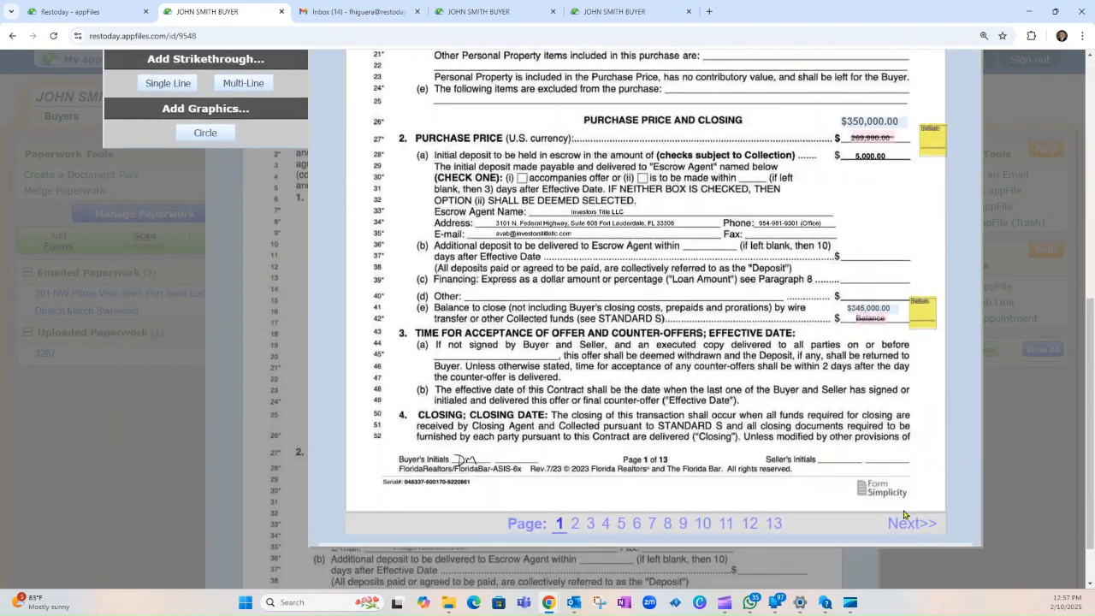
pyautogui.scroll(5, 438, 437)
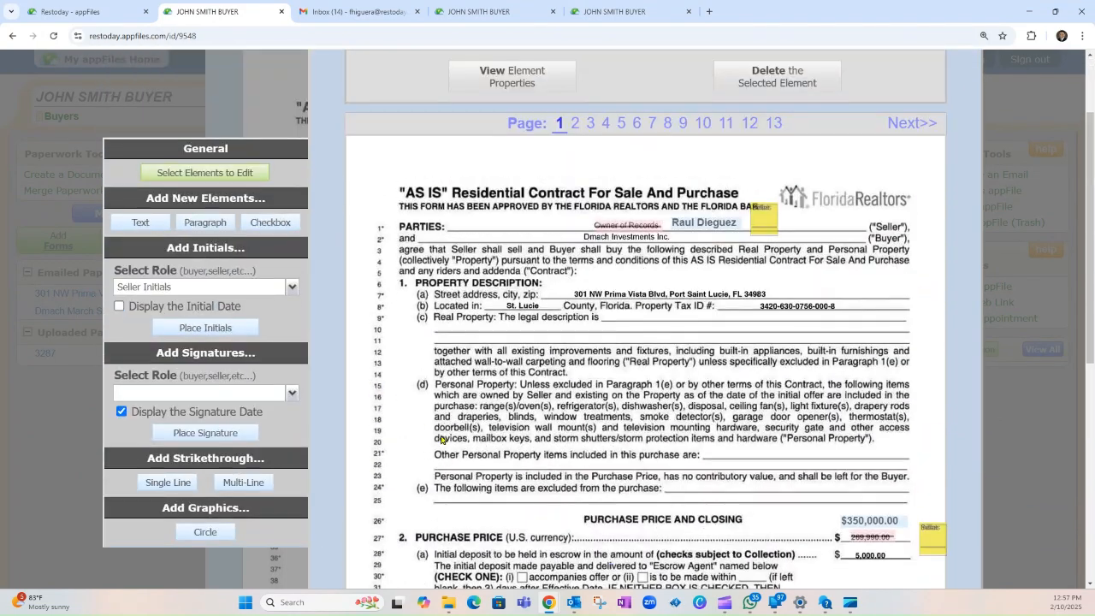
pyautogui.scroll(-2, 480, 270)
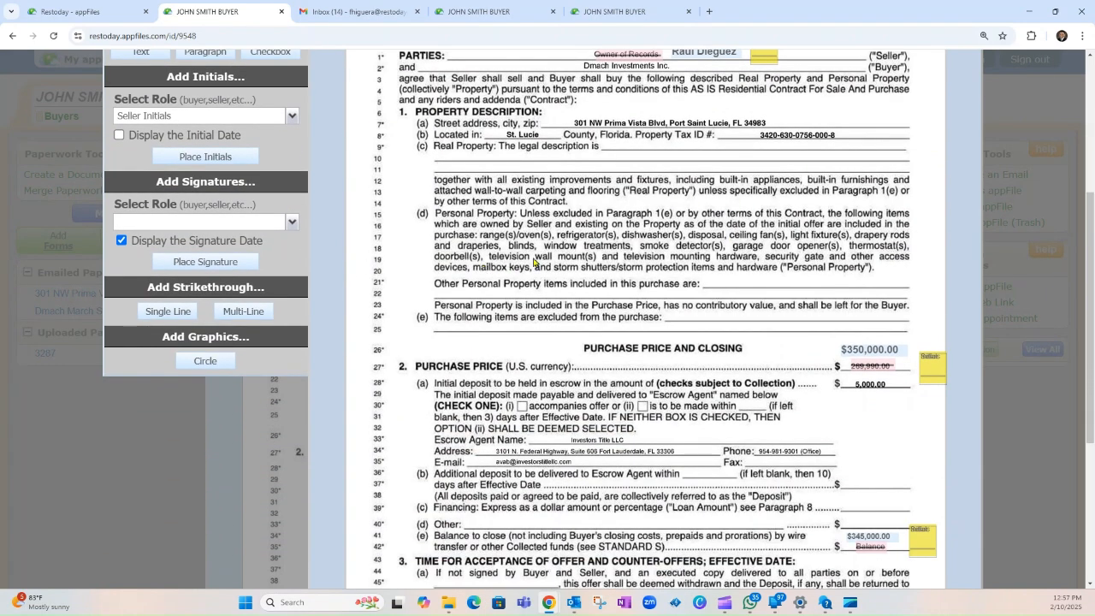
pyautogui.click(1083, 35)
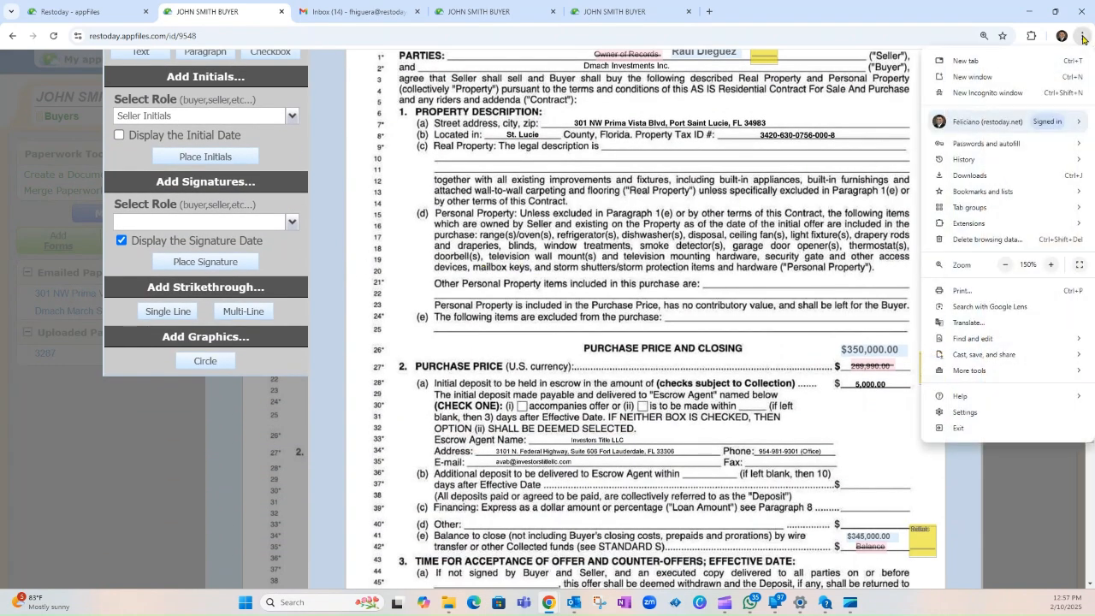
pyautogui.click(661, 512)
pyautogui.scroll(-2, 676, 479)
pyautogui.scroll(4, 682, 471)
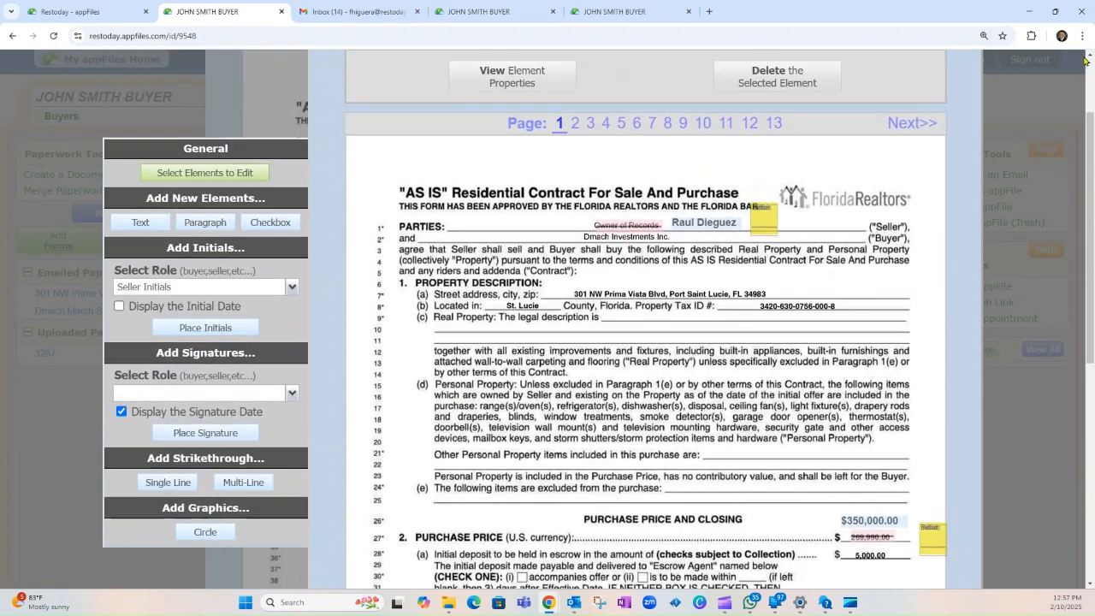
pyautogui.click(1082, 36)
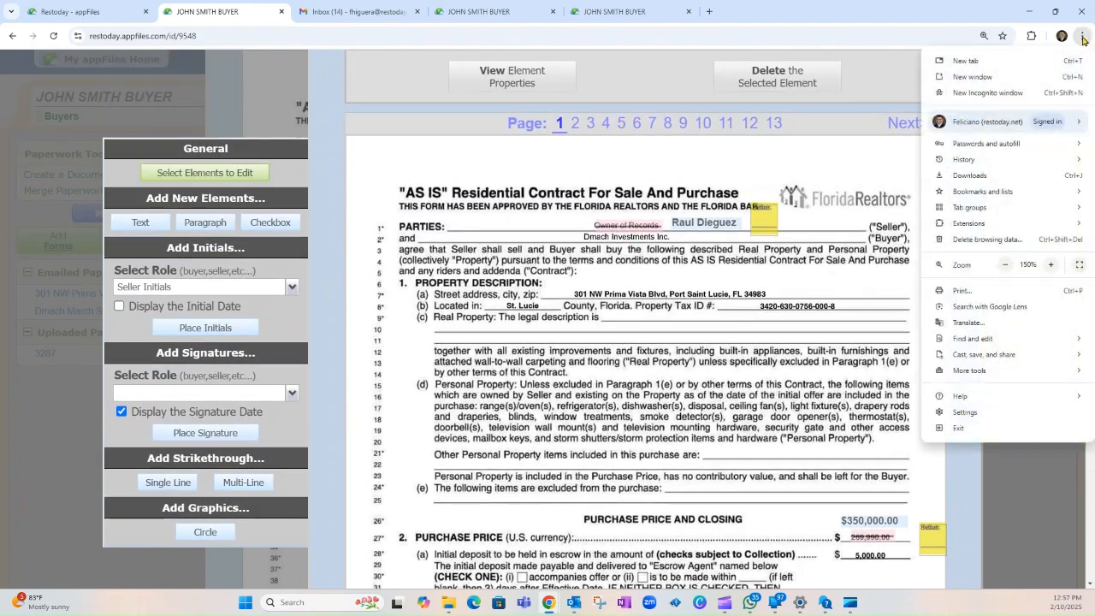
pyautogui.click(1005, 265)
pyautogui.click(1006, 267)
pyautogui.click(1006, 267)
pyautogui.click(618, 324)
pyautogui.scroll(-1, 619, 323)
pyautogui.click(316, 180)
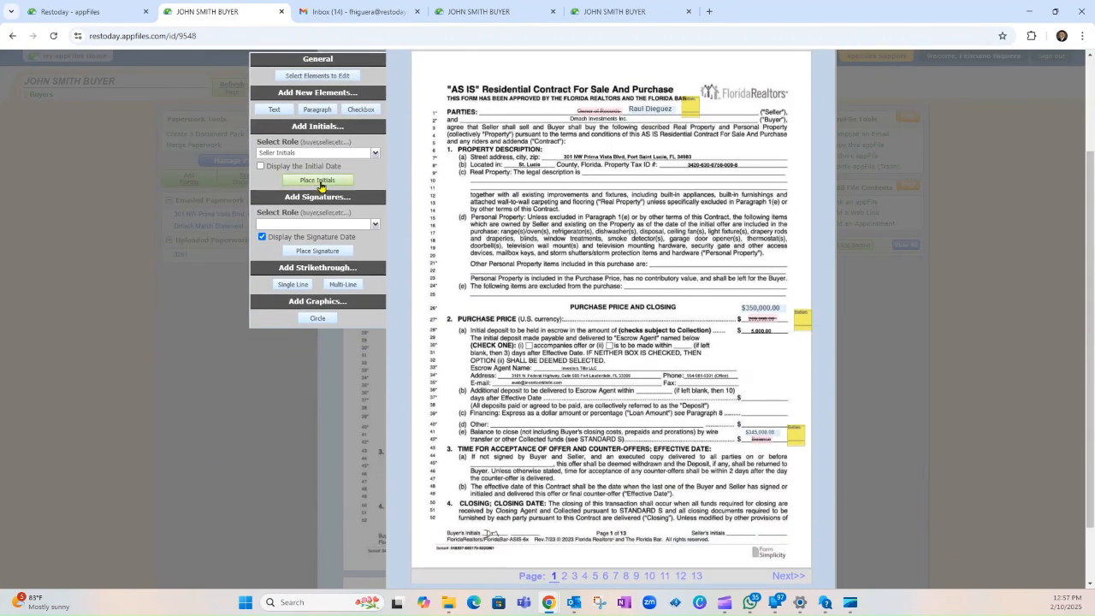
# Step: Place seller initials on the Seller's Initials line of contract pages 1 through 4
pyautogui.click(733, 532)
pyautogui.click(787, 575)
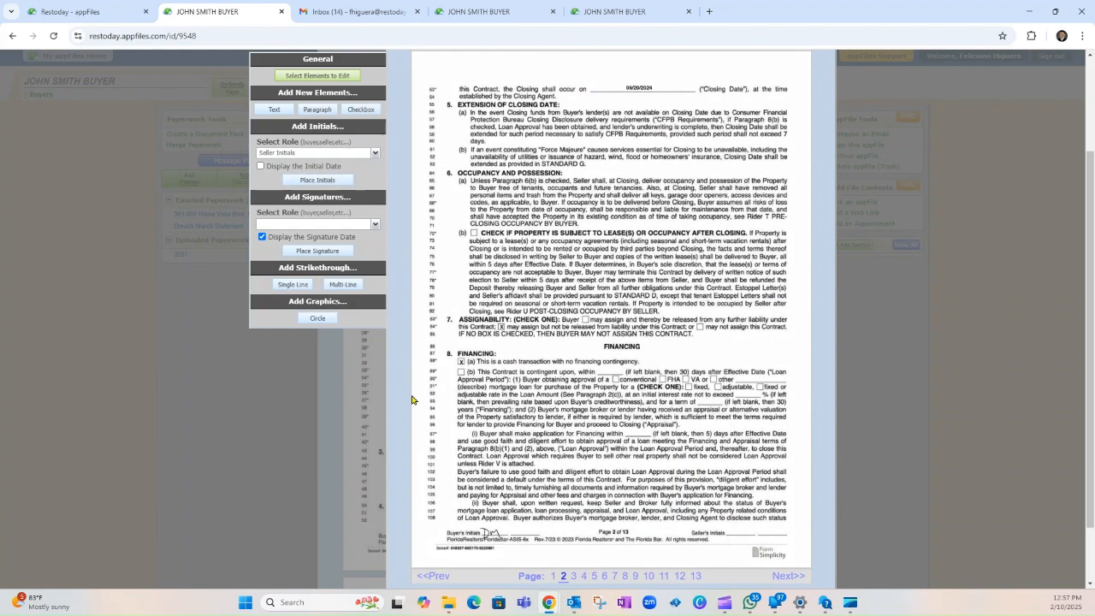
pyautogui.click(308, 180)
pyautogui.click(724, 532)
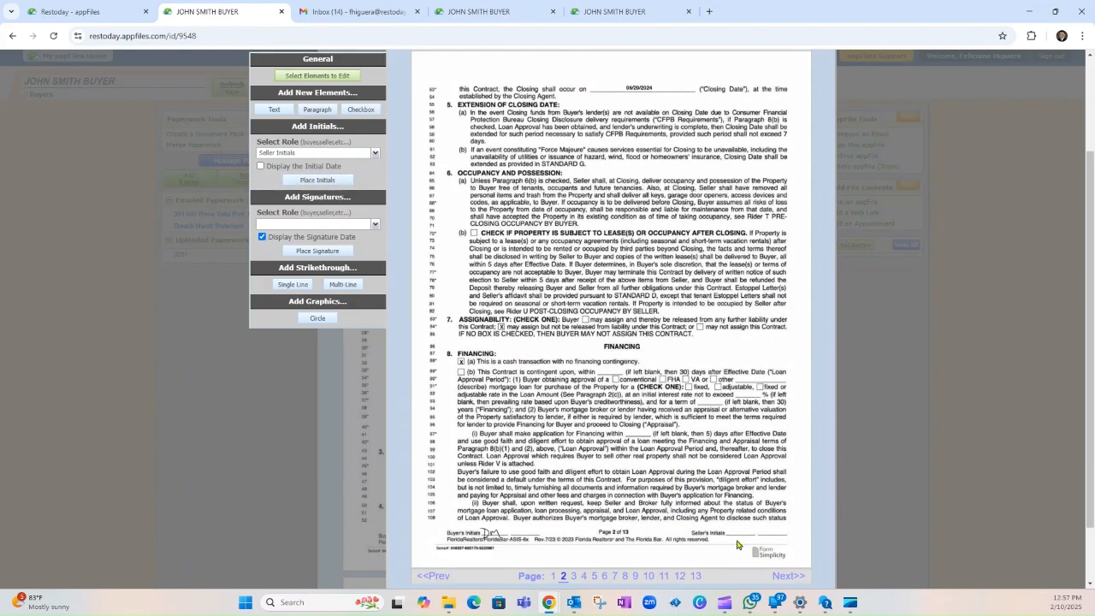
pyautogui.click(787, 576)
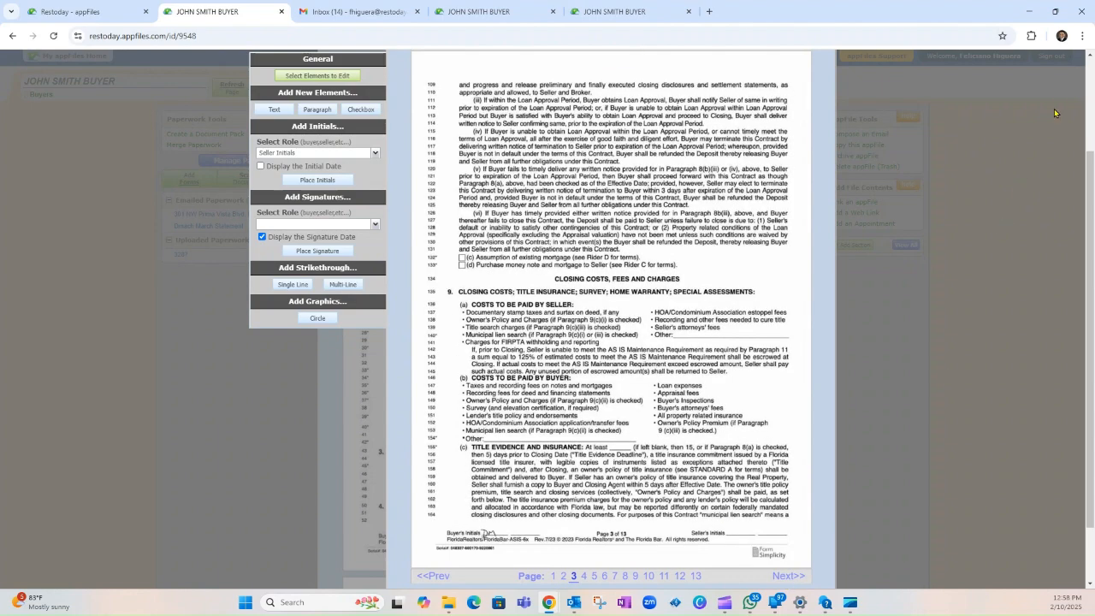
pyautogui.click(1081, 36)
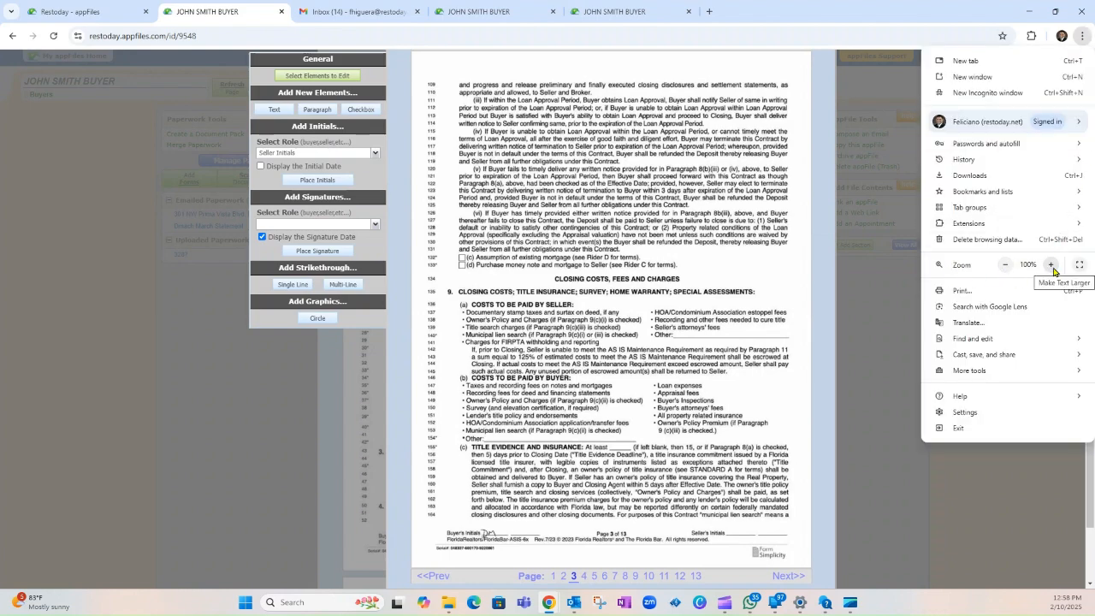
pyautogui.click(295, 185)
pyautogui.click(730, 533)
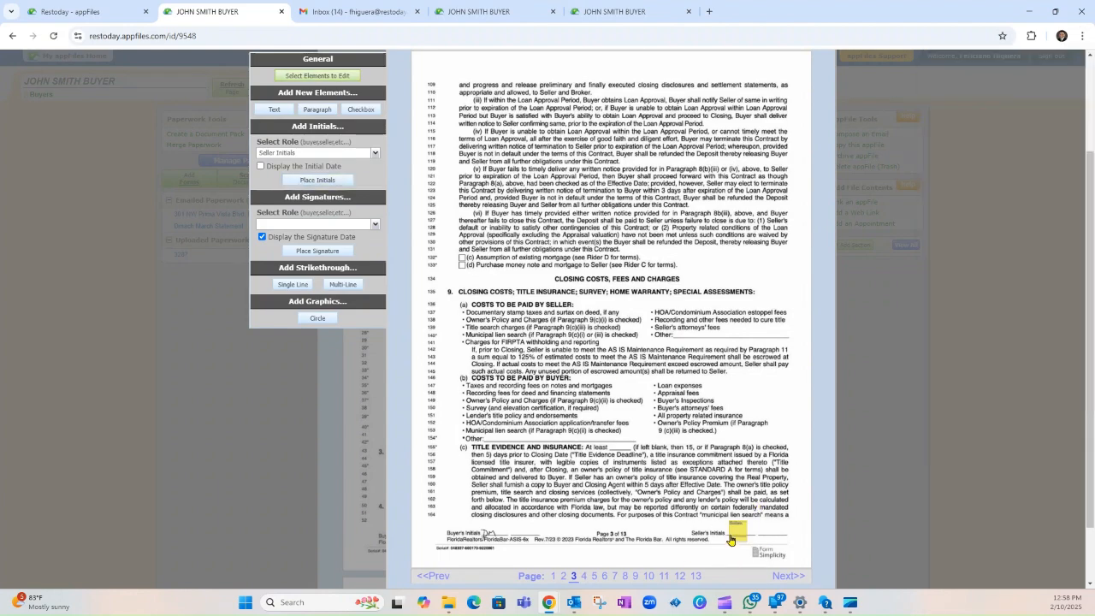
pyautogui.click(788, 576)
pyautogui.click(310, 180)
pyautogui.click(736, 534)
# Step: Place seller initials on the Seller's Initials line of pages 5 through 8
pyautogui.click(787, 575)
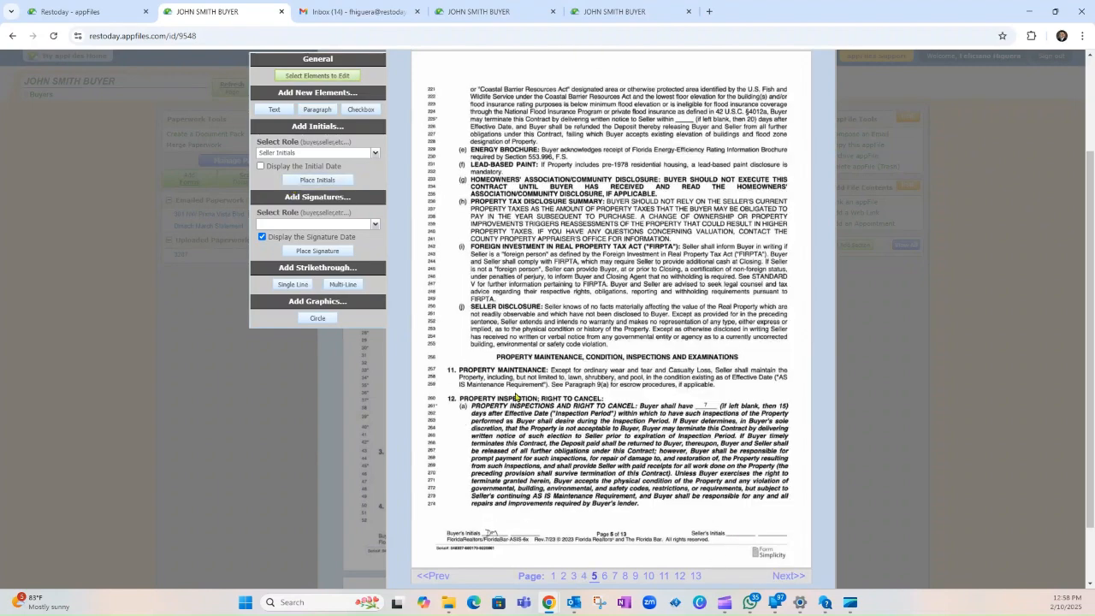
pyautogui.click(296, 179)
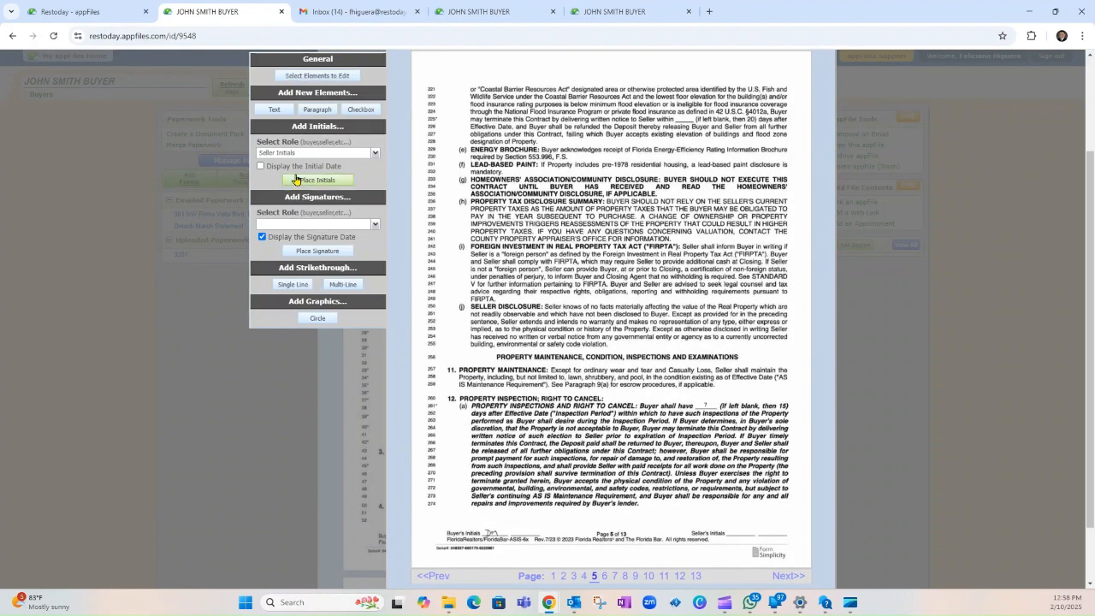
pyautogui.click(732, 536)
pyautogui.click(787, 575)
pyautogui.click(299, 178)
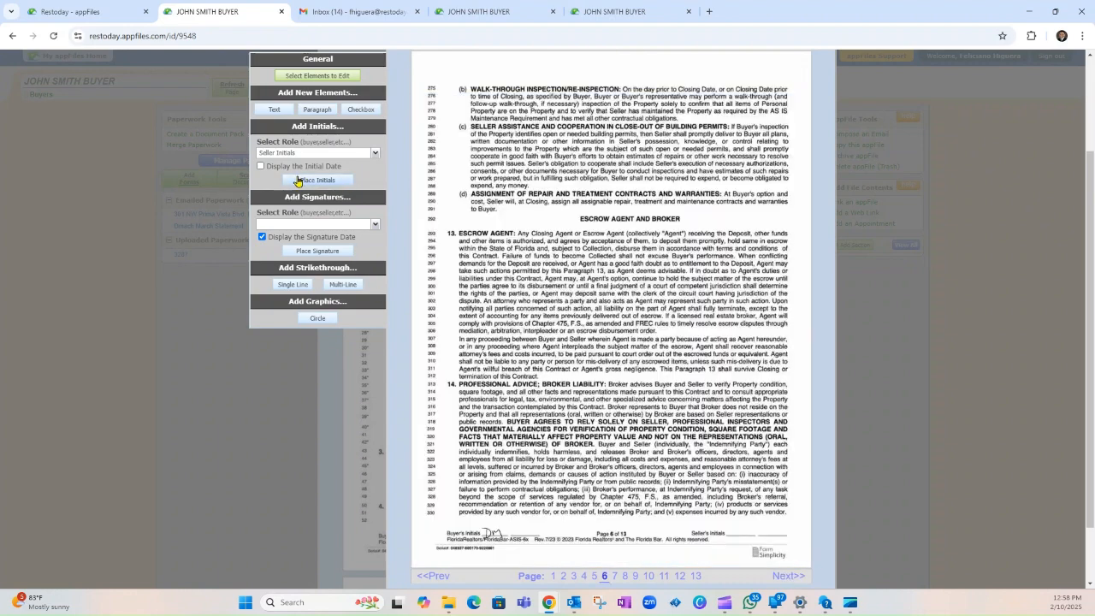
pyautogui.click(733, 537)
pyautogui.click(787, 575)
pyautogui.click(297, 180)
pyautogui.click(733, 533)
pyautogui.click(786, 576)
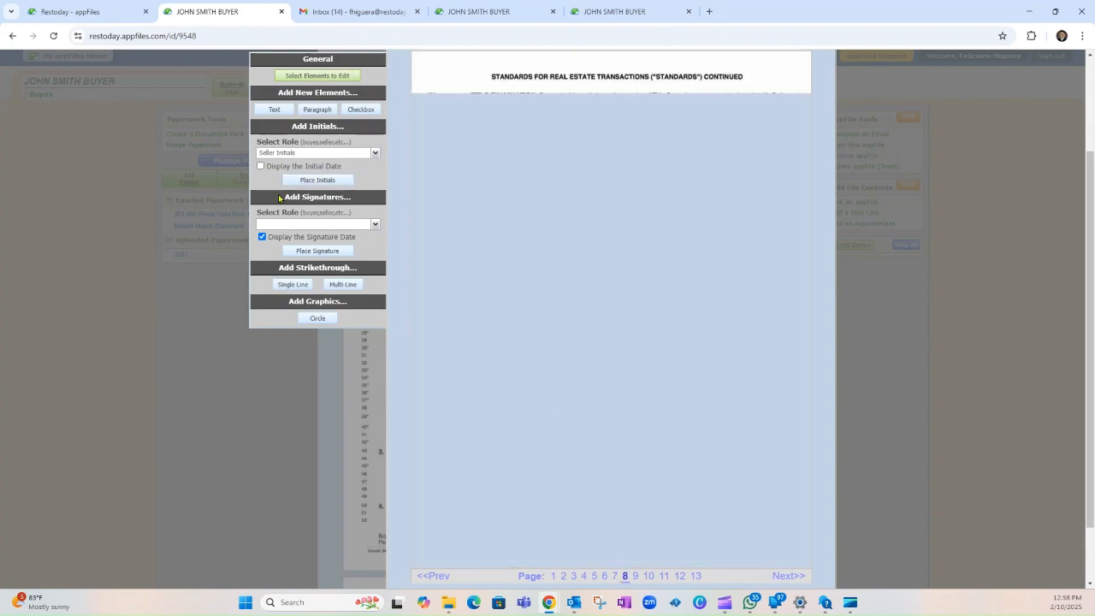
pyautogui.click(300, 180)
pyautogui.click(728, 534)
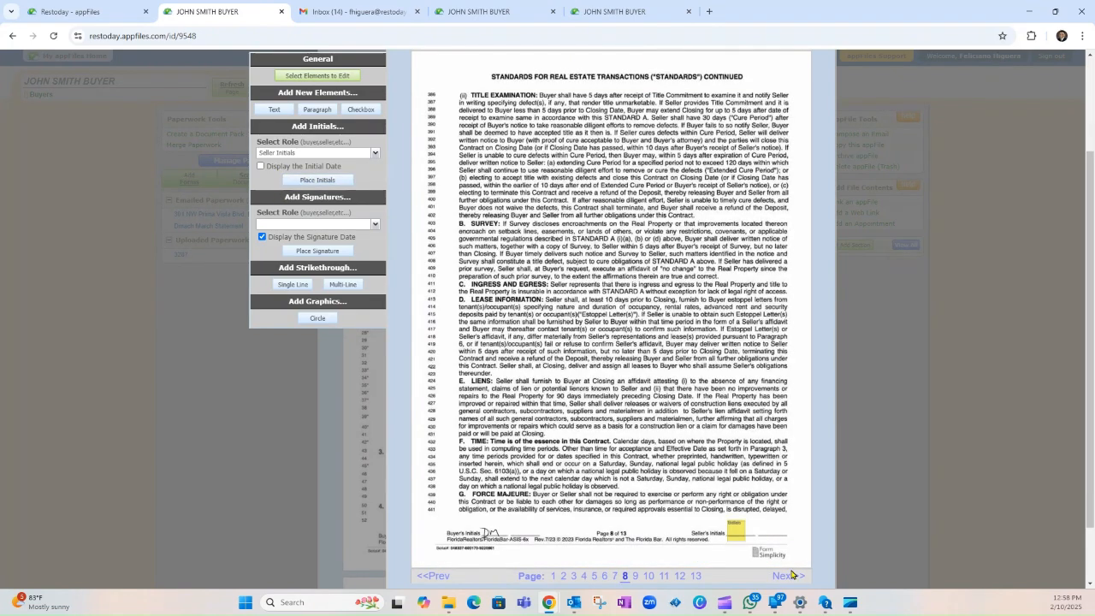
# Step: Place seller initials on the Seller's Initials line of pages 9 through 12
pyautogui.click(785, 576)
pyautogui.click(339, 184)
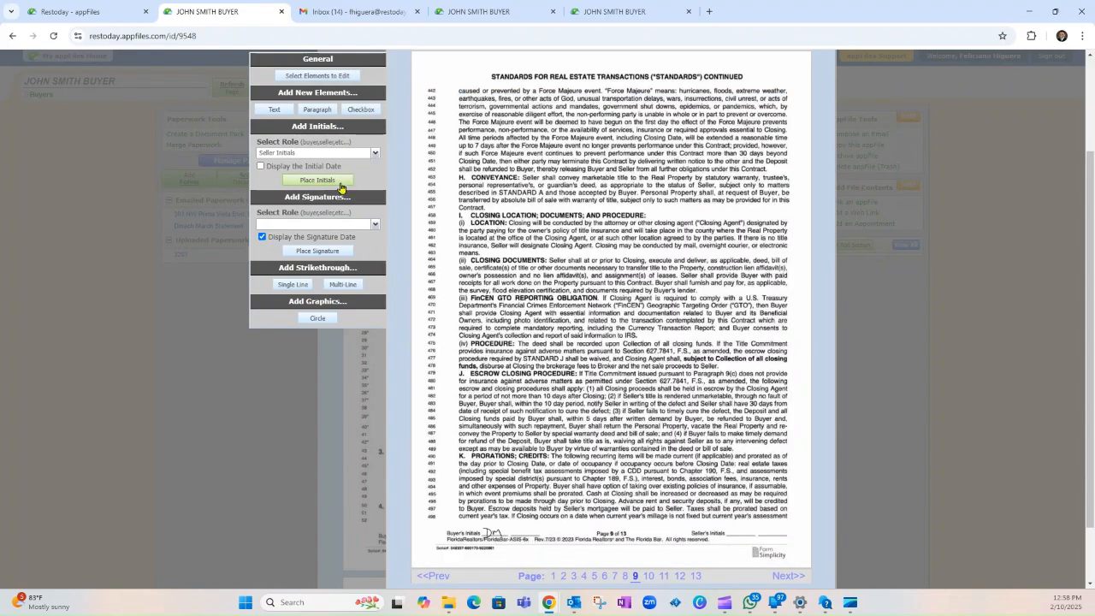
pyautogui.click(728, 534)
pyautogui.click(785, 575)
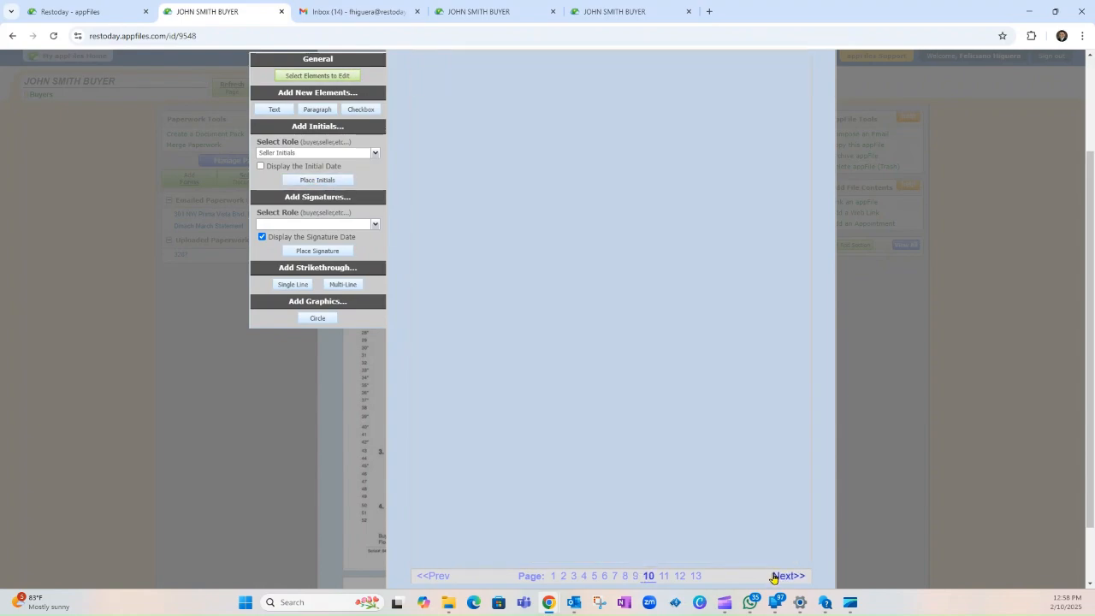
pyautogui.click(293, 180)
pyautogui.click(728, 534)
pyautogui.click(785, 576)
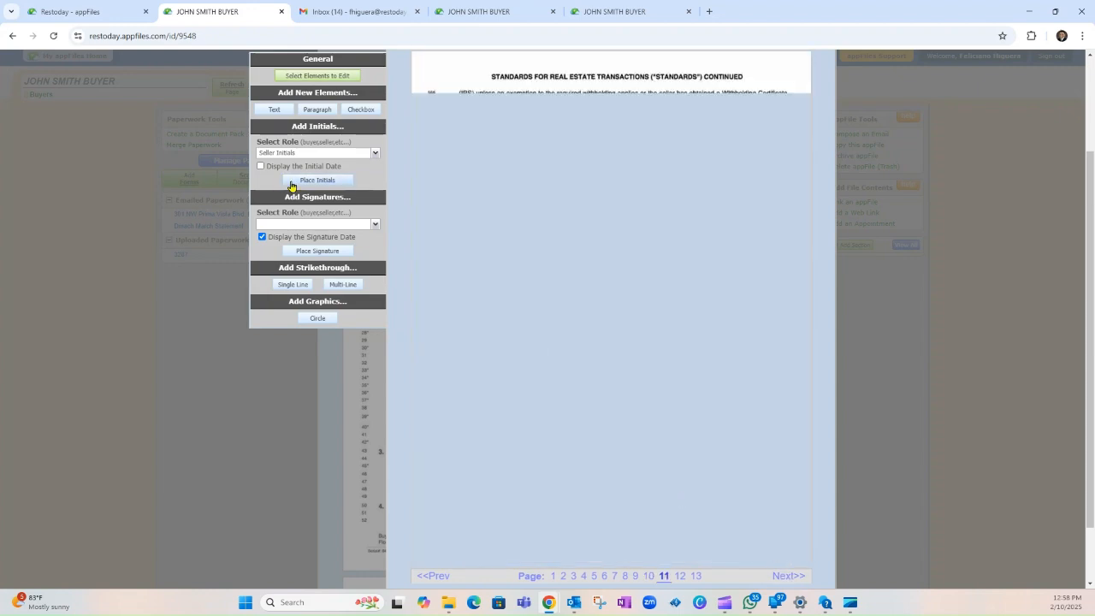
pyautogui.click(291, 181)
pyautogui.click(732, 534)
pyautogui.click(780, 576)
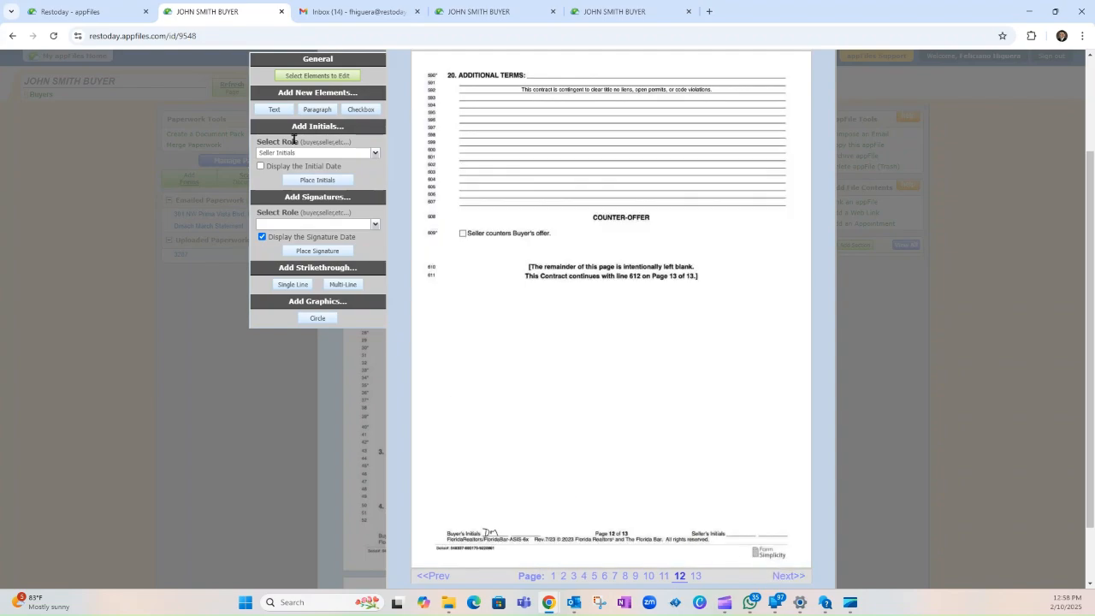
pyautogui.click(300, 180)
pyautogui.click(732, 534)
# Step: Move to page 13, the signature page, and prepare to enlarge the view
pyautogui.click(784, 576)
pyautogui.click(284, 181)
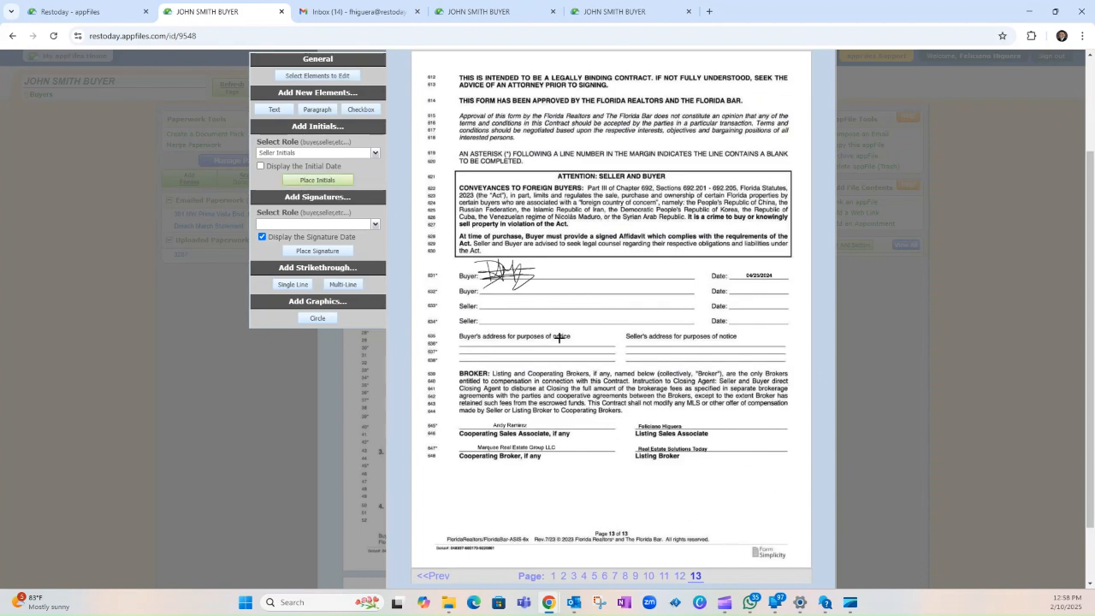
pyautogui.click(1082, 36)
# Step: Zoom in on page 13 and choose Seller Signature as the signature role
pyautogui.click(1051, 264)
pyautogui.click(1051, 265)
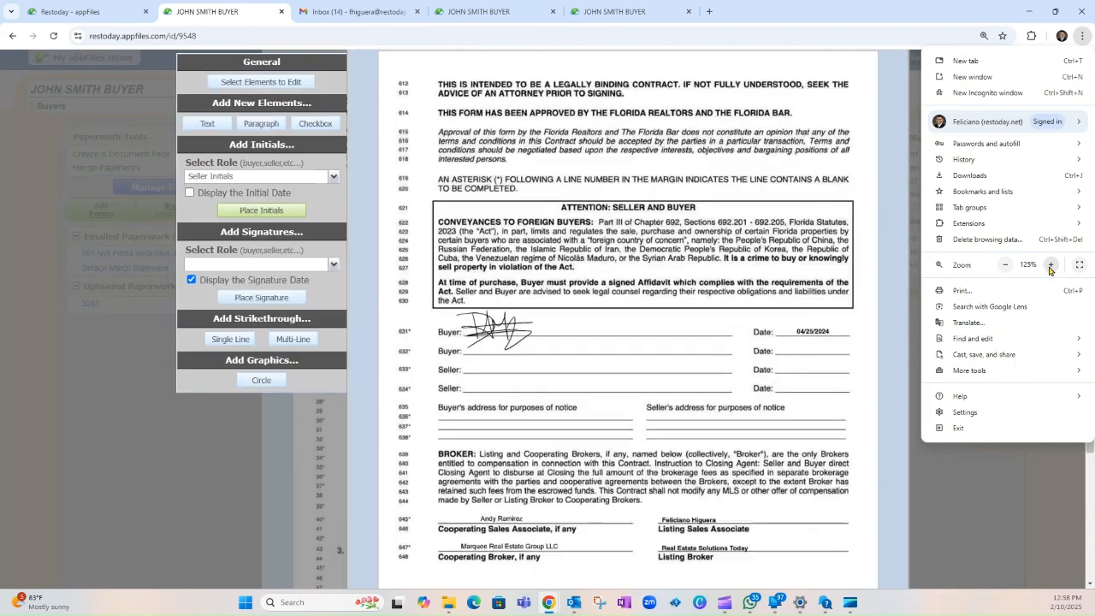
pyautogui.scroll(-3, 642, 364)
pyautogui.scroll(2, 564, 400)
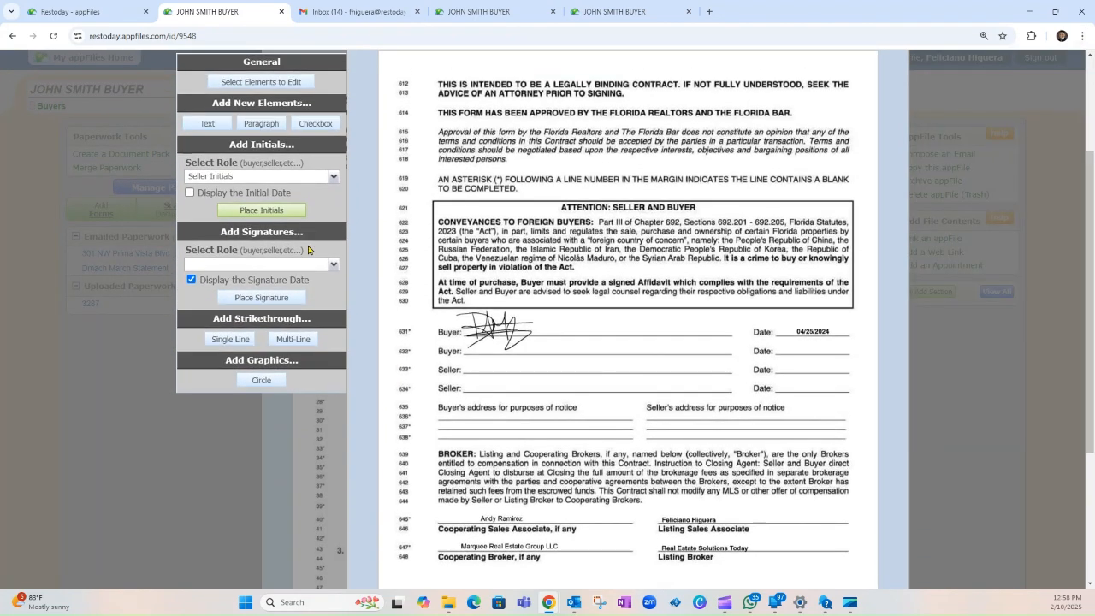
pyautogui.click(278, 266)
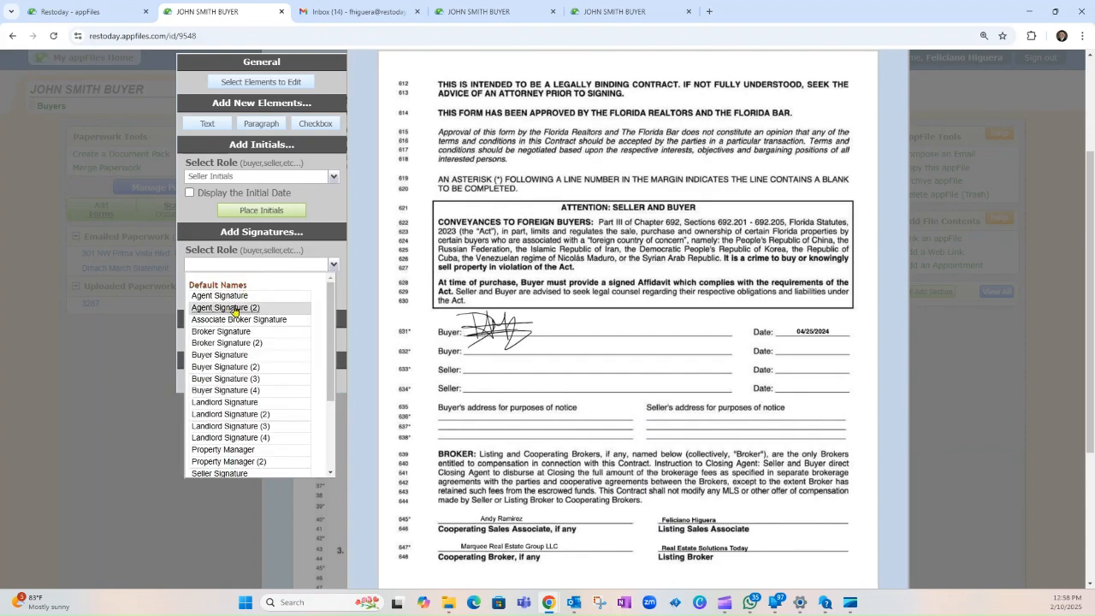
pyautogui.scroll(-1, 249, 437)
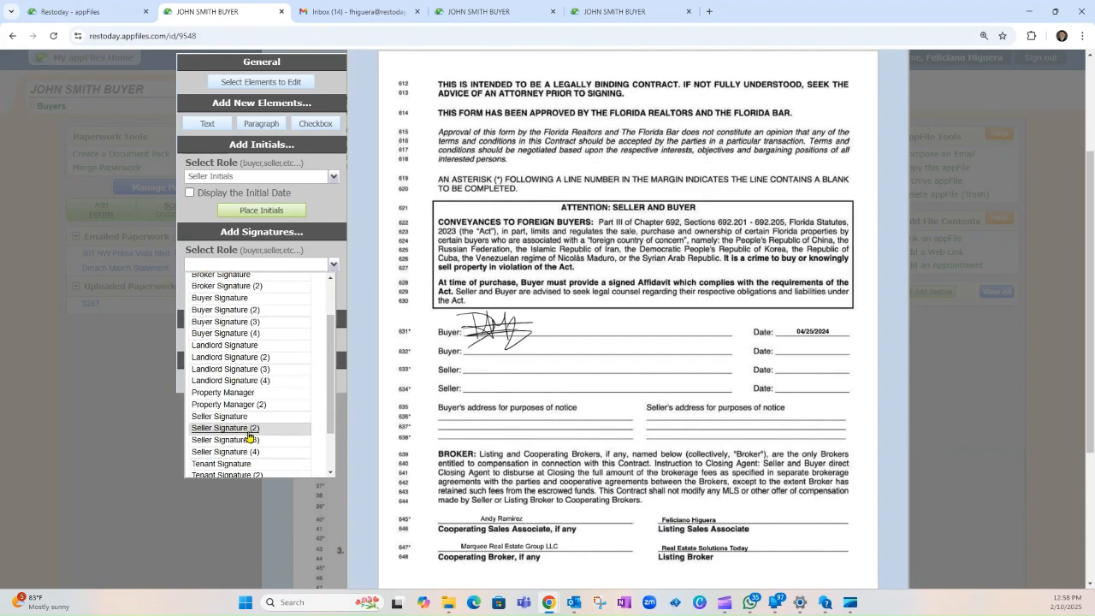
pyautogui.click(229, 419)
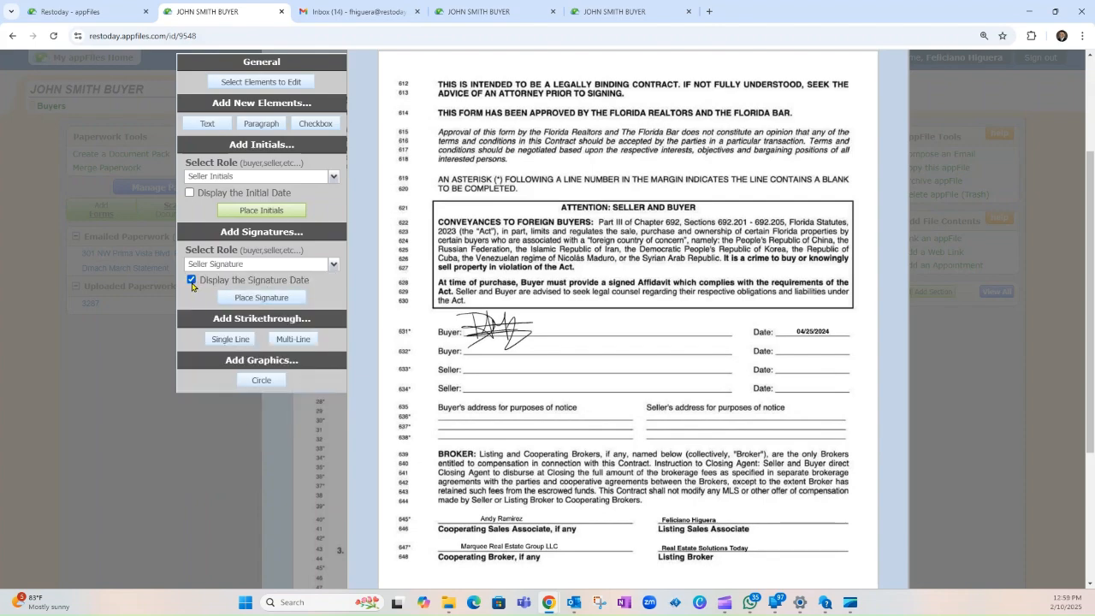
# Step: Place the seller signature on the first Seller line, with its date on the Date line
pyautogui.click(245, 297)
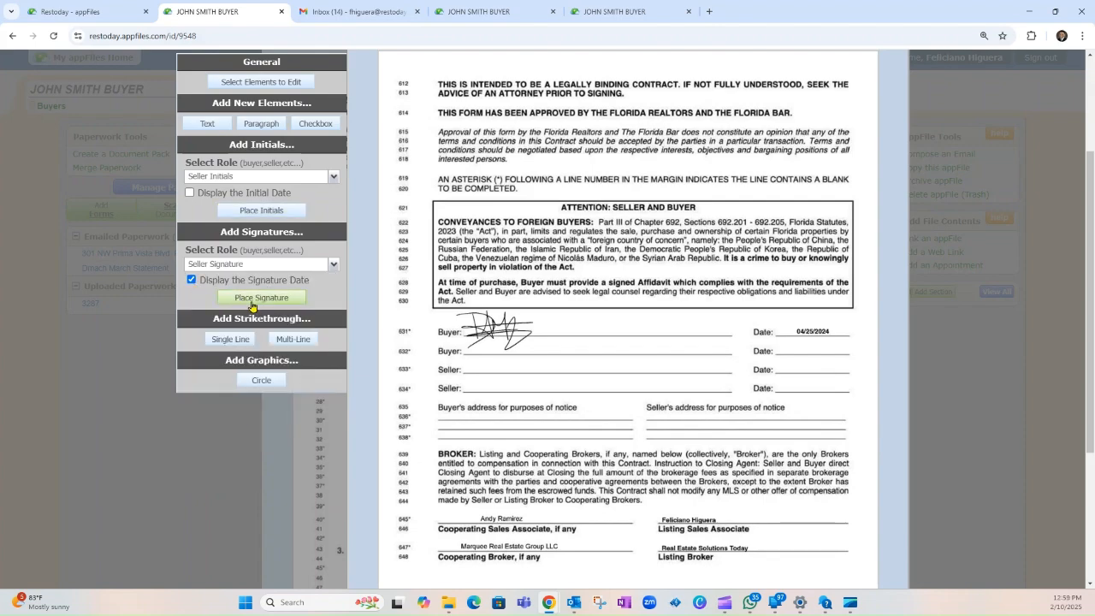
pyautogui.click(478, 372)
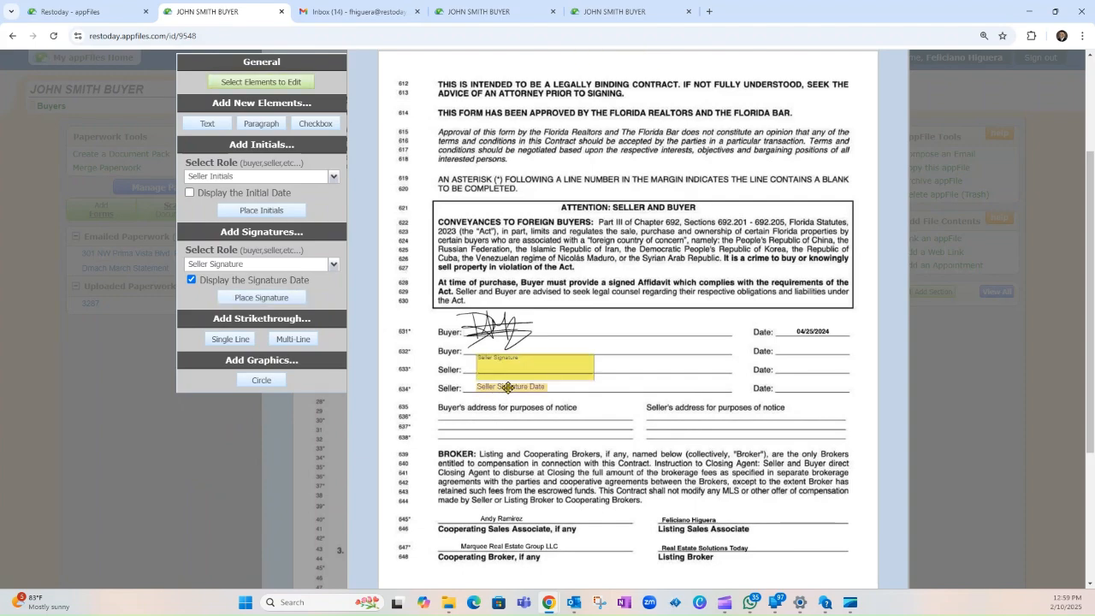
pyautogui.moveTo(502, 392)
pyautogui.mouseDown()
pyautogui.moveTo(811, 348)
pyautogui.moveTo(804, 367)
pyautogui.mouseUp()
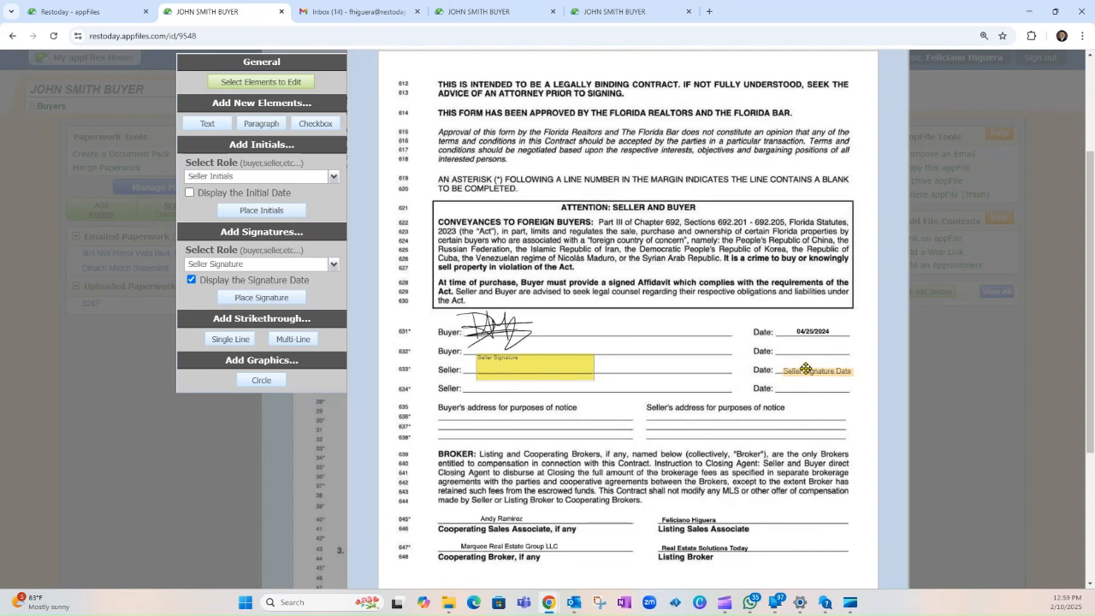
pyautogui.moveTo(524, 368); pyautogui.dragTo(557, 367)
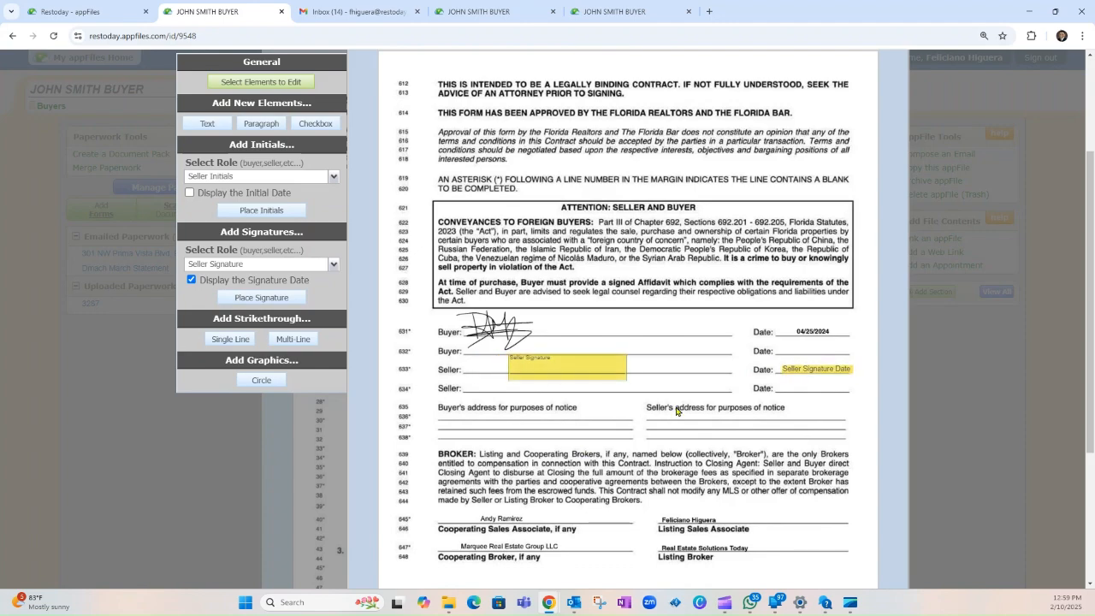
pyautogui.scroll(-3, 676, 412)
# Step: Close the Add/Edit Page Elements editor and the contract popup, returning to the buyer's appFile page
pyautogui.scroll(5, 673, 412)
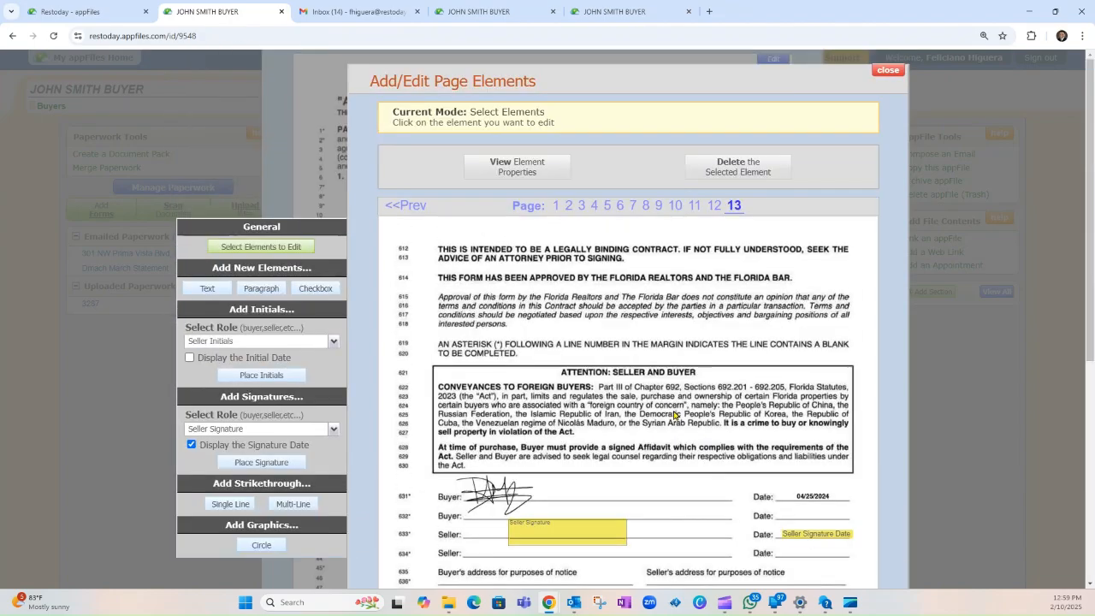
pyautogui.click(887, 71)
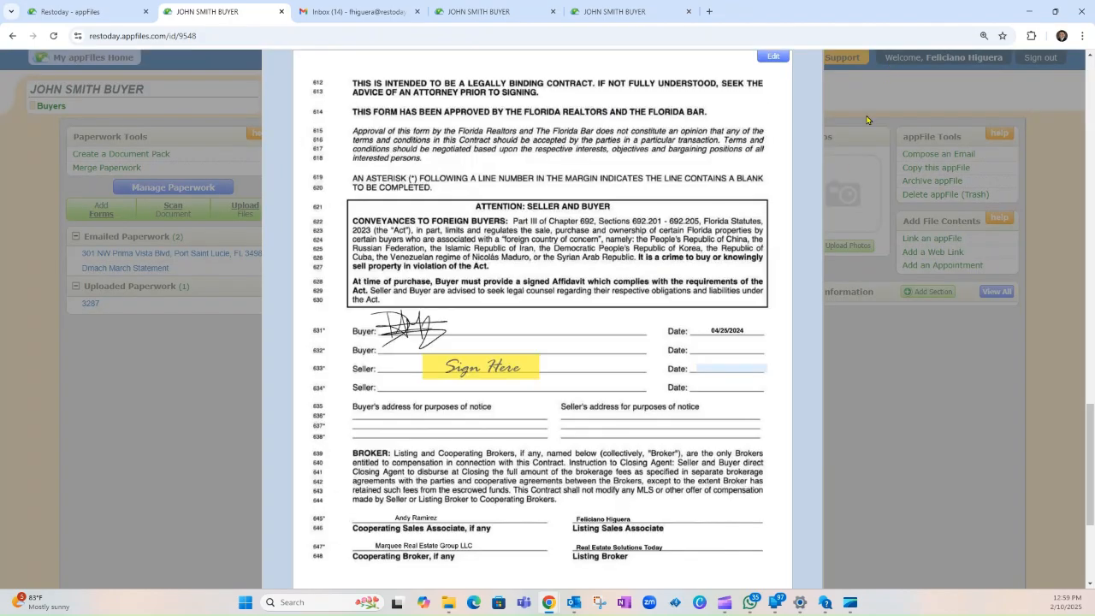
pyautogui.scroll(20, 730, 337)
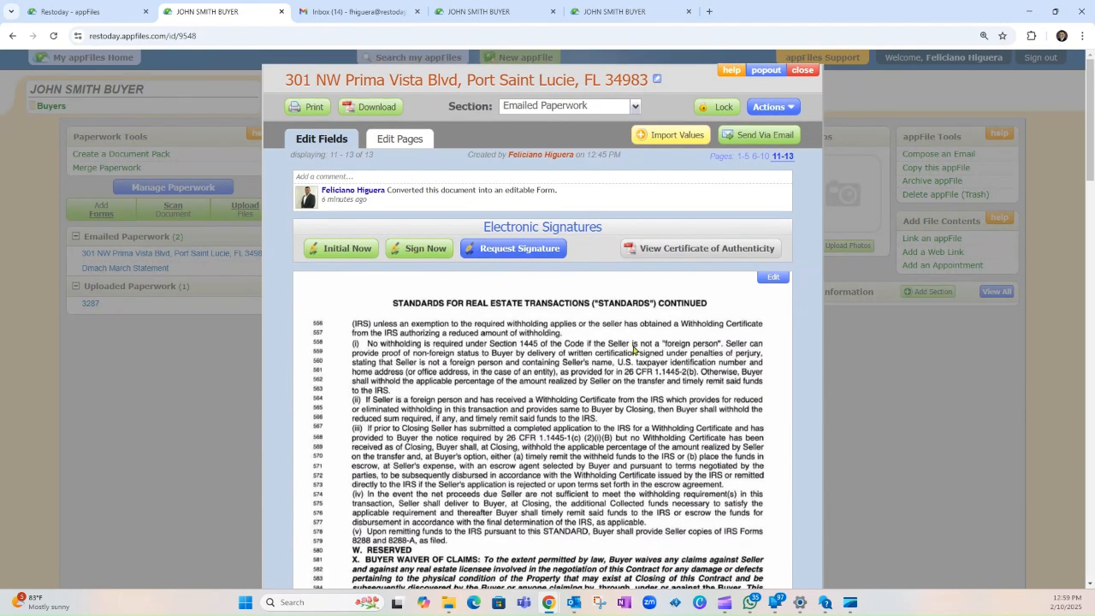
pyautogui.click(804, 70)
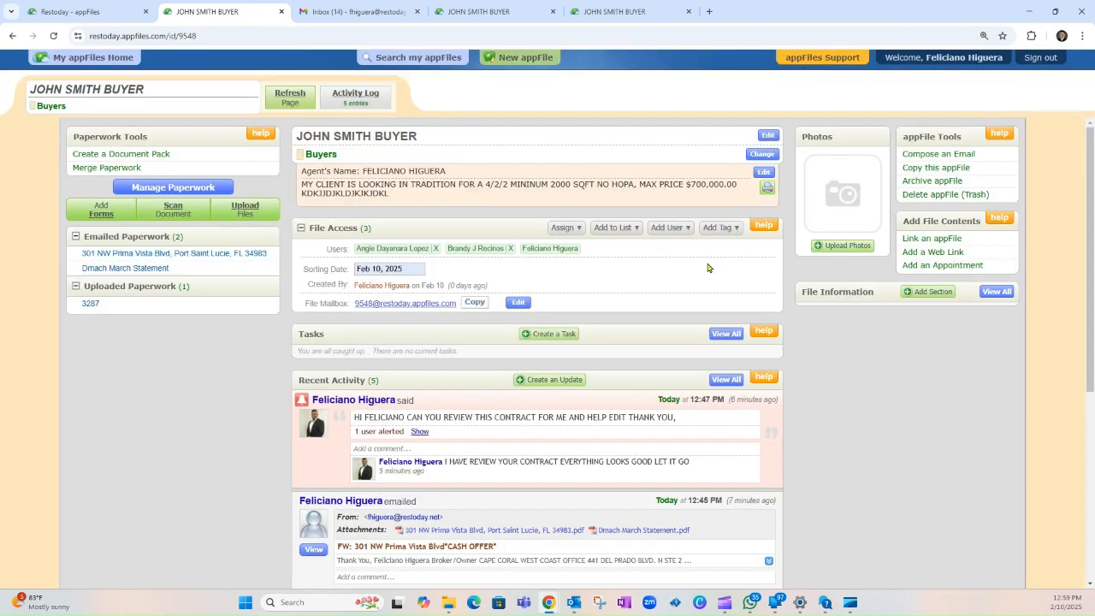